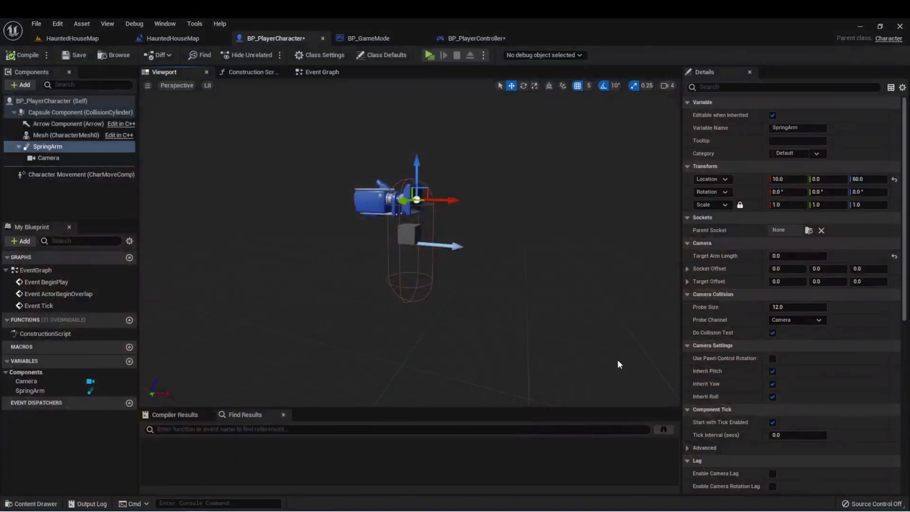
{"action": "left_click", "coordinate": [397, 238]}
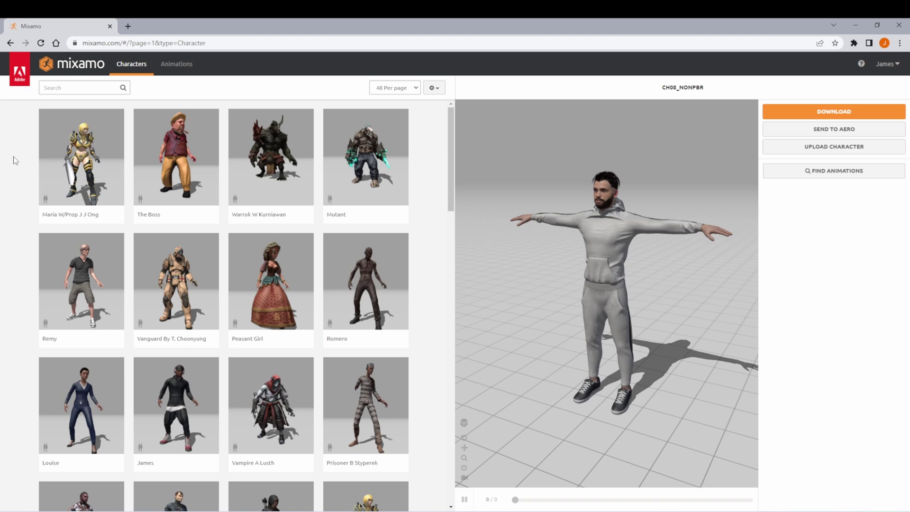
- In Mixamo, find the Adam character and download it as FBX Binary in T-pose
{"action": "scroll", "coordinate": [259, 175], "scroll_direction": "down", "scroll_amount": 9}
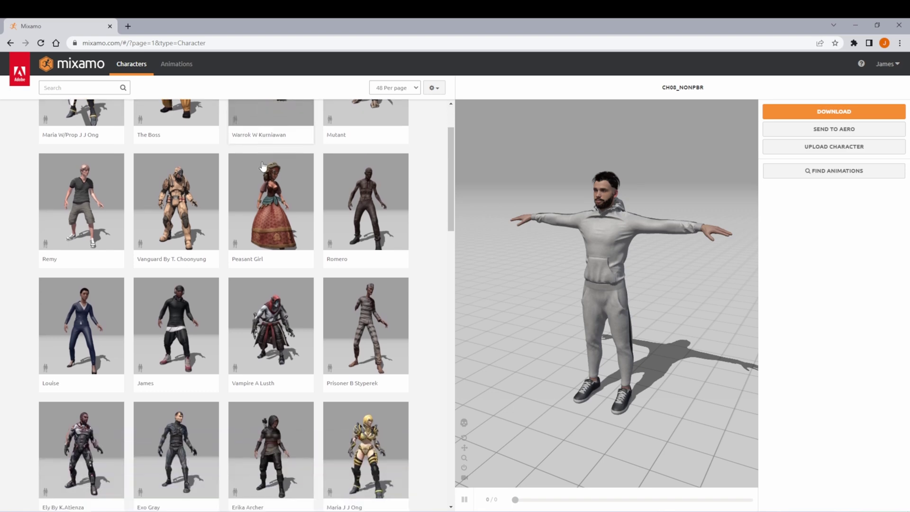
{"action": "scroll", "coordinate": [259, 174], "scroll_direction": "down", "scroll_amount": 8}
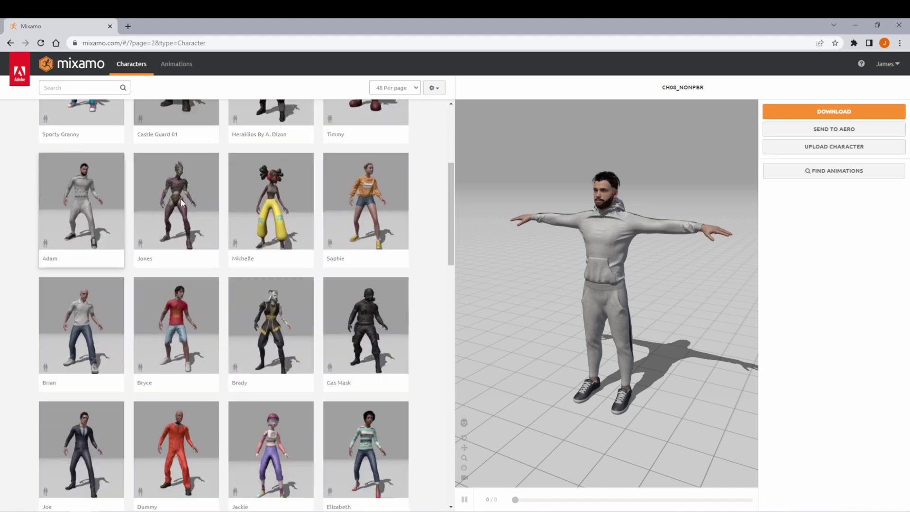
{"action": "scroll", "coordinate": [77, 252], "scroll_direction": "down", "scroll_amount": 2}
{"action": "scroll", "coordinate": [155, 245], "scroll_direction": "up", "scroll_amount": 2}
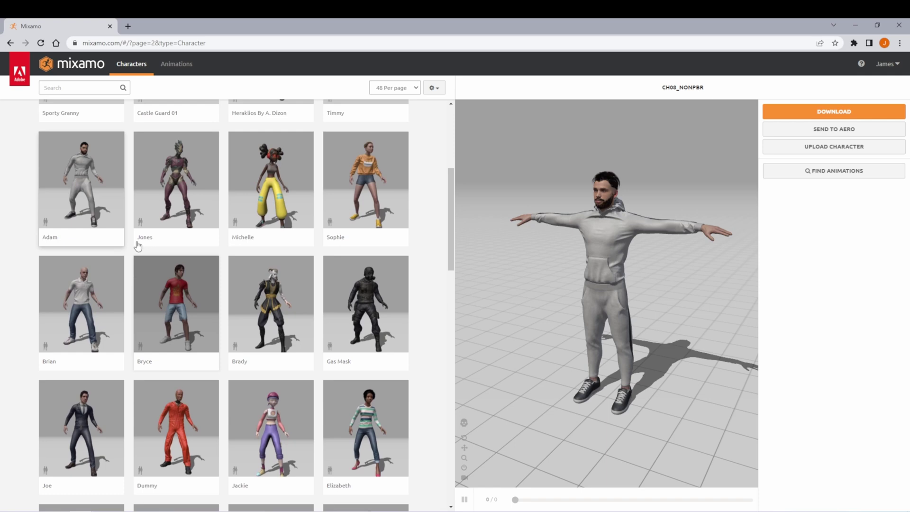
{"action": "left_click", "coordinate": [55, 190]}
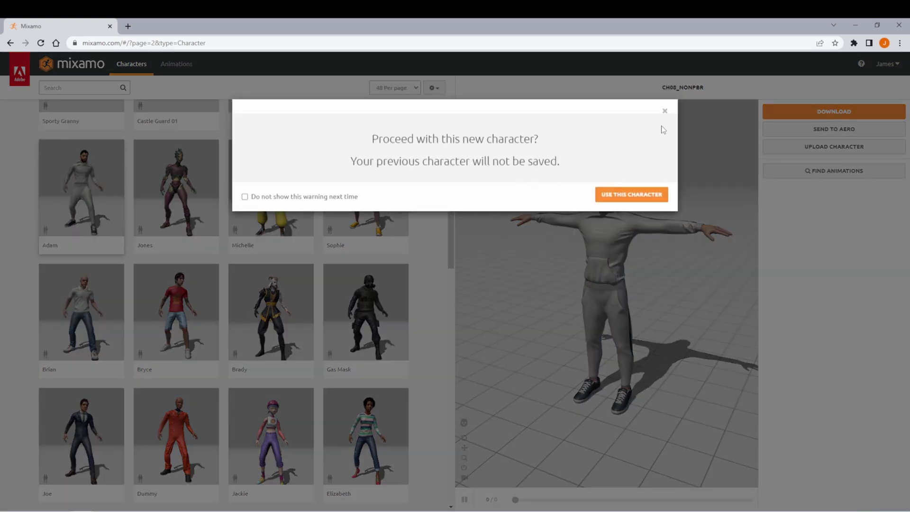
{"action": "left_click", "coordinate": [664, 111]}
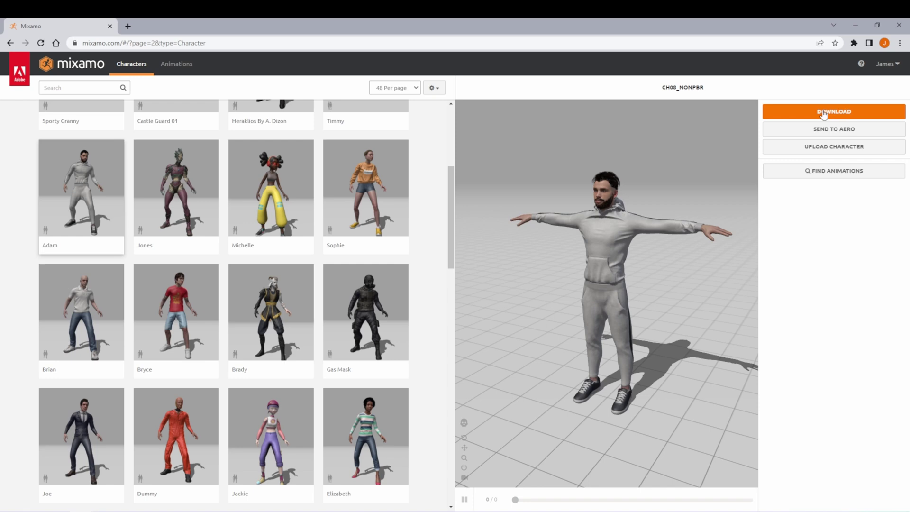
{"action": "left_click", "coordinate": [823, 112]}
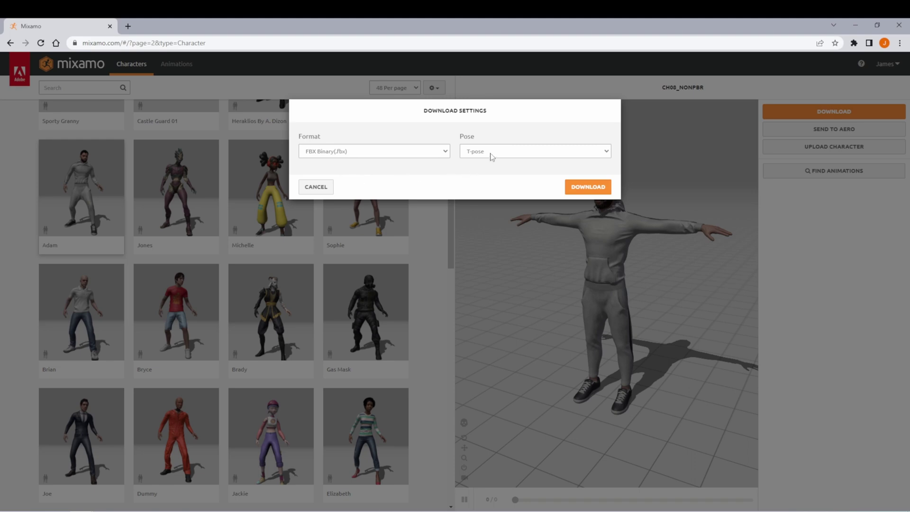
{"action": "left_click", "coordinate": [580, 188]}
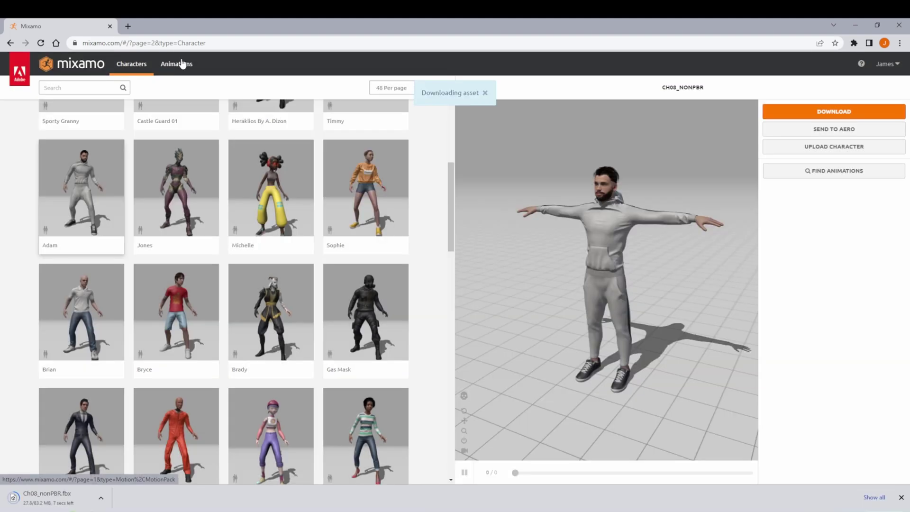
- Search Mixamo's animation library for "walk"
{"action": "left_click", "coordinate": [180, 63]}
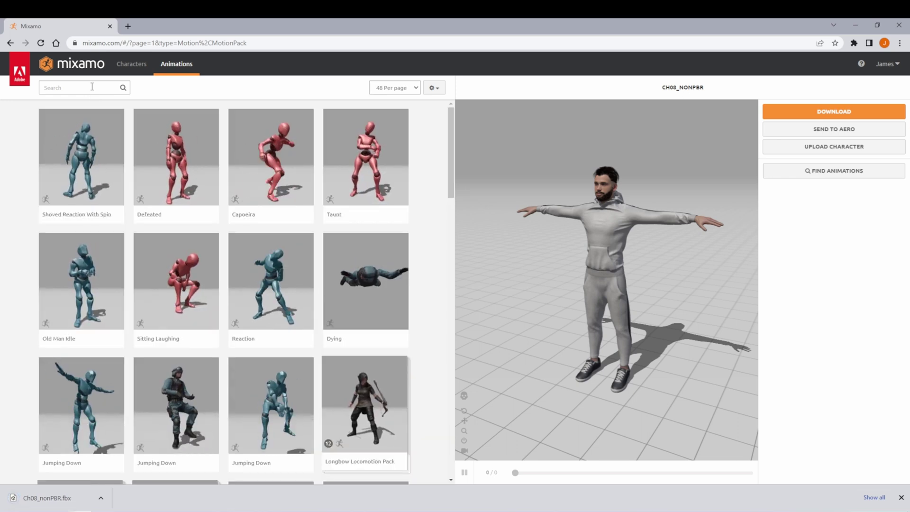
{"action": "left_click", "coordinate": [92, 87]}
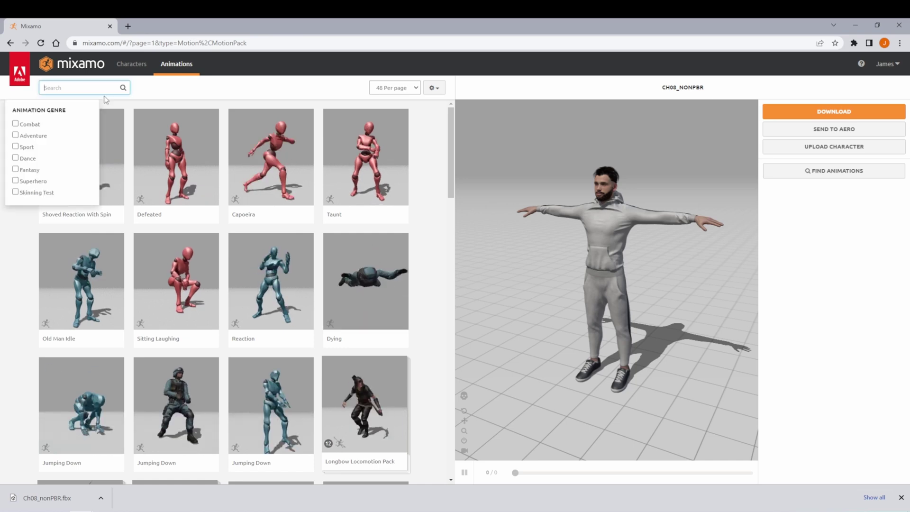
{"action": "type", "text": "walk"}
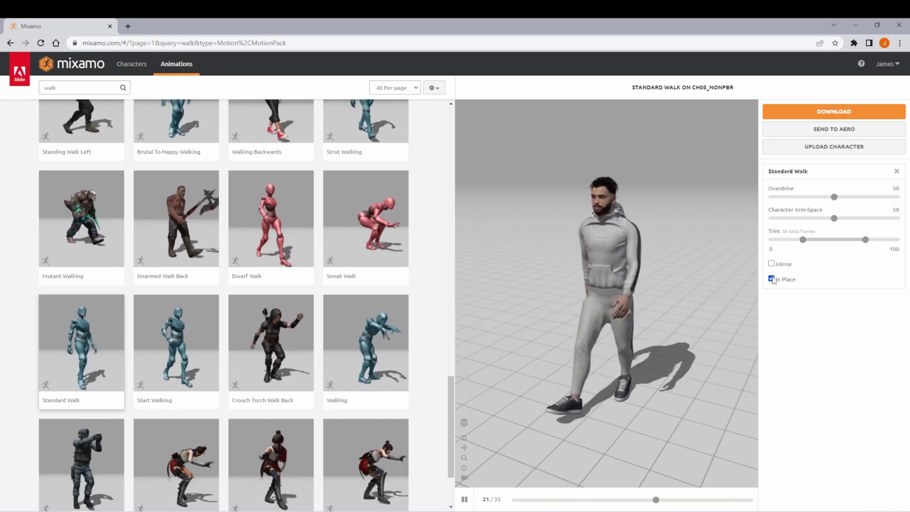
- Download the Standard Walk animation with In Place enabled, as FBX Binary without skin, at 30 frames per second and no keyframe reduction
{"action": "left_click", "coordinate": [771, 279]}
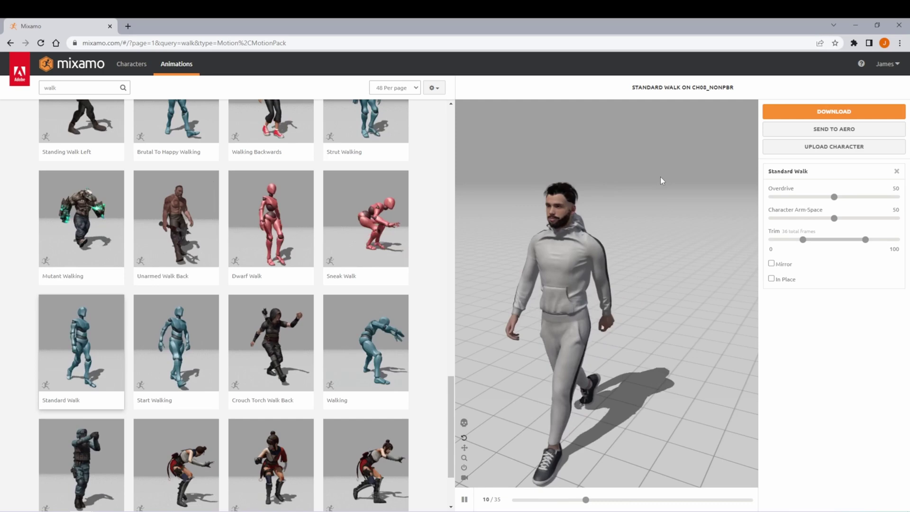
{"action": "left_click", "coordinate": [798, 112]}
{"action": "left_click", "coordinate": [535, 151]}
{"action": "left_click", "coordinate": [521, 170]}
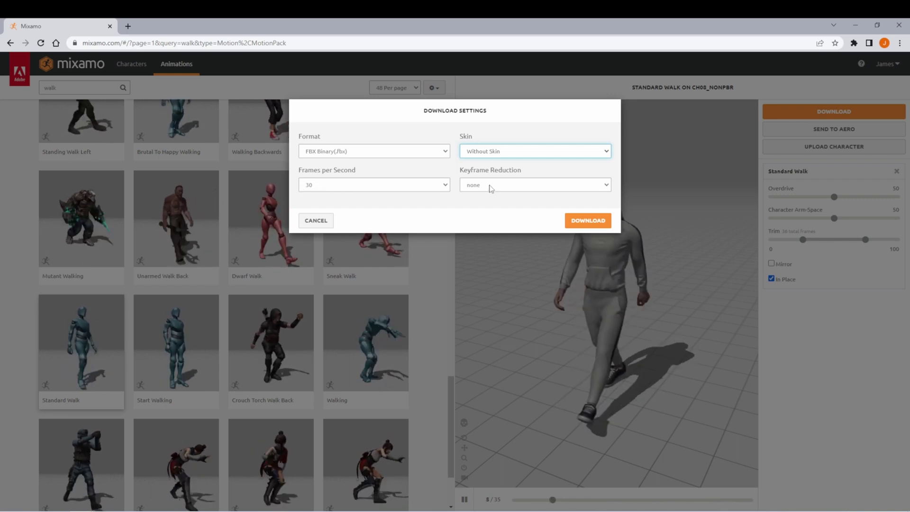
{"action": "left_click", "coordinate": [586, 221]}
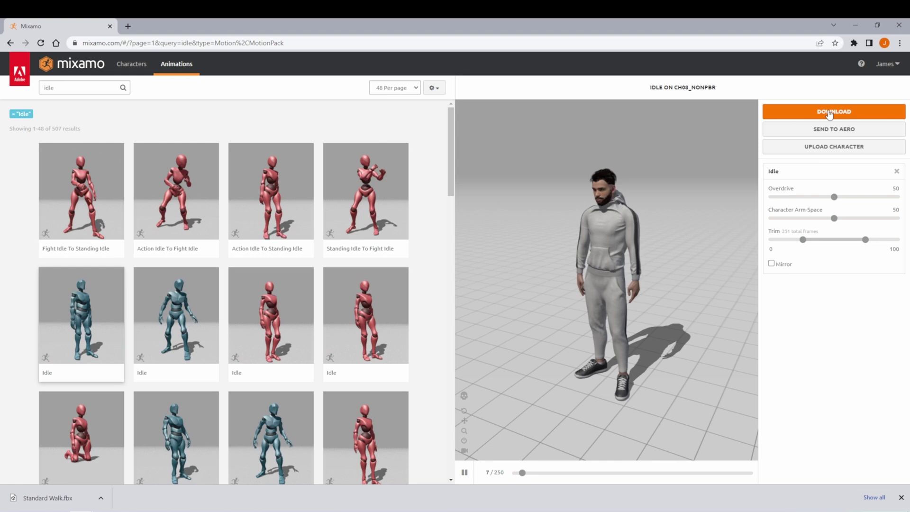
- Download the Idle and Button Pushing animations as FBX Binary without skin, at 30 frames per second and no keyframe reduction
{"action": "left_click", "coordinate": [812, 113]}
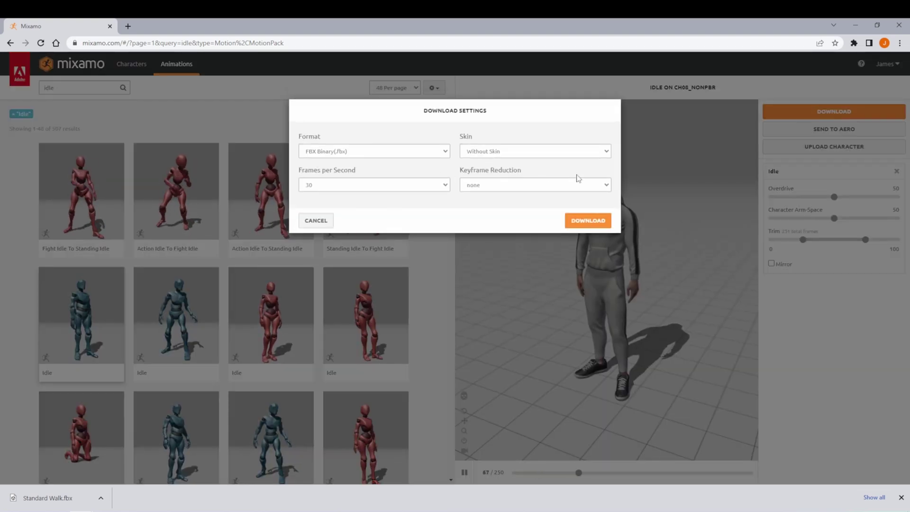
{"action": "left_click", "coordinate": [591, 227]}
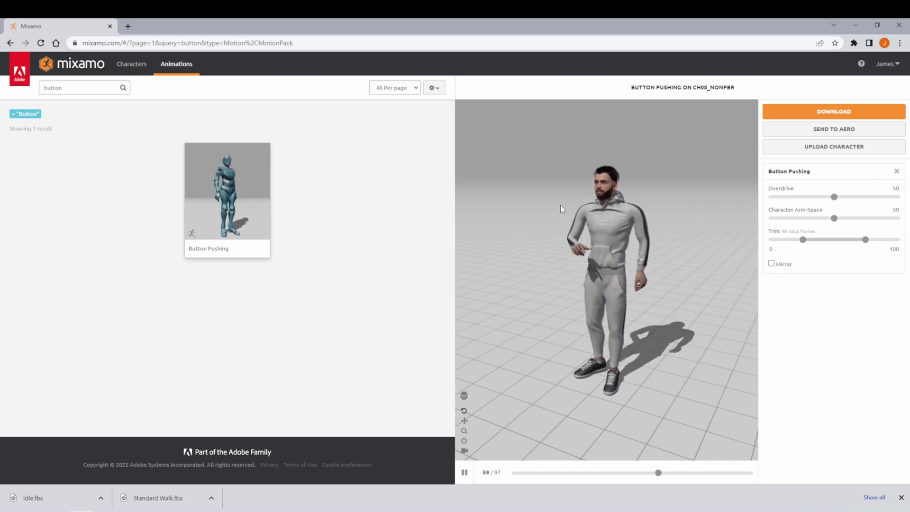
{"action": "left_click", "coordinate": [834, 112]}
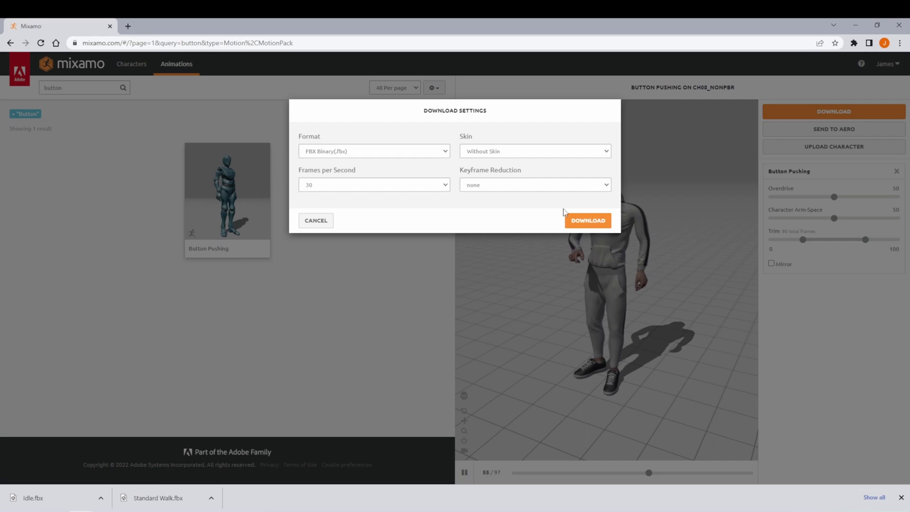
{"action": "left_click", "coordinate": [595, 222]}
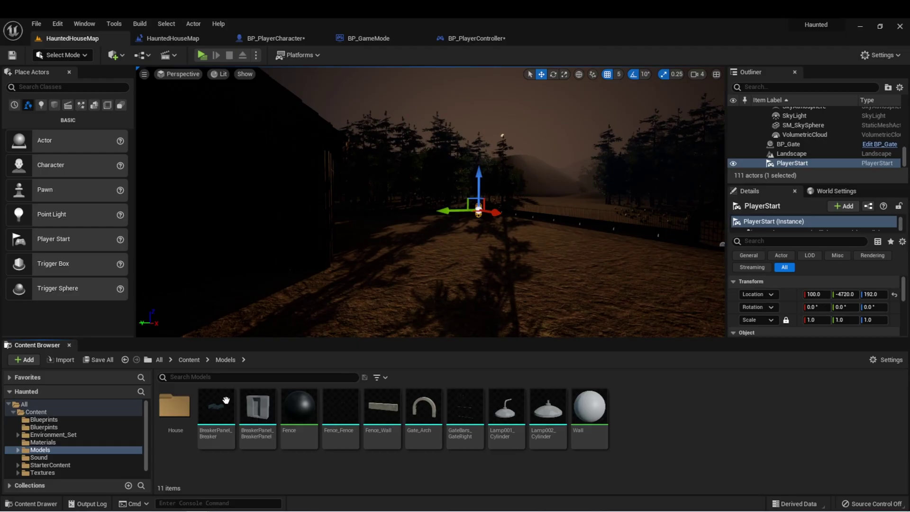
- In Unreal Editor, create a folder named Character inside the Models folder and open it
{"action": "right_click", "coordinate": [345, 474]}
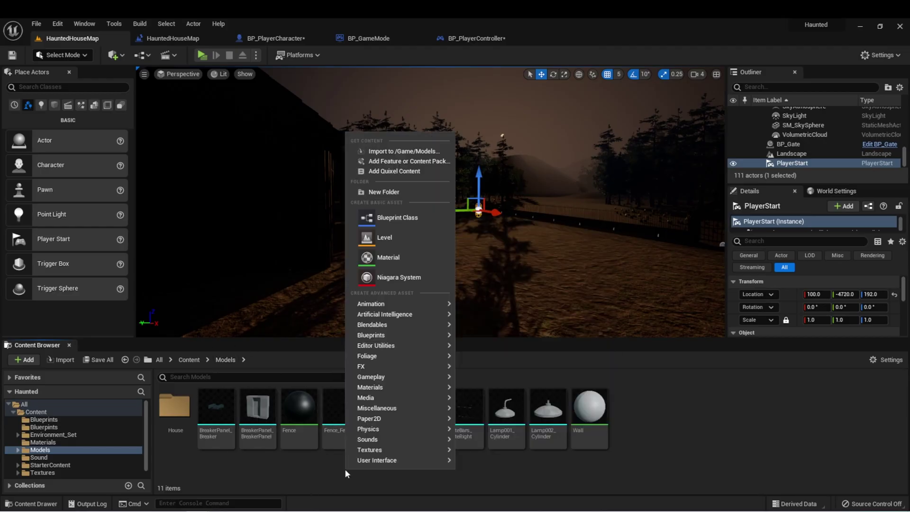
{"action": "left_click", "coordinate": [398, 191]}
{"action": "type", "text": "Charact"}
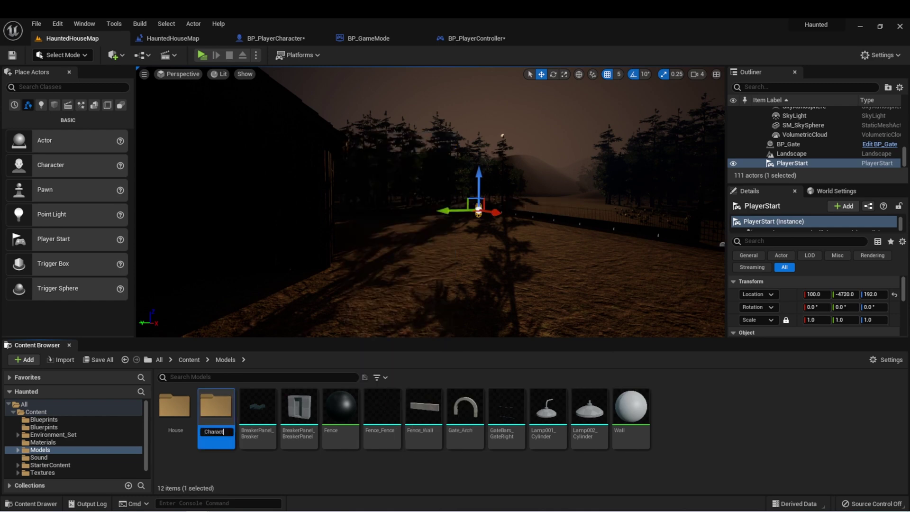
{"action": "type", "text": "er"}
{"action": "key", "text": "Return"}
{"action": "key", "text": "Return"}
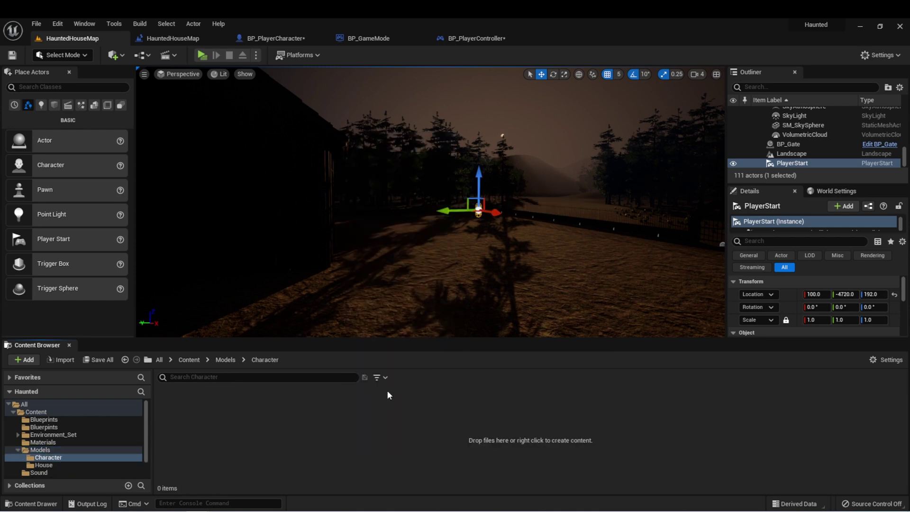
- Import the Ch08_nonPBR FBX into the Character folder as a skeletal mesh with no existing skeleton, importing the mesh and creating new materials
{"action": "right_click", "coordinate": [384, 416]}
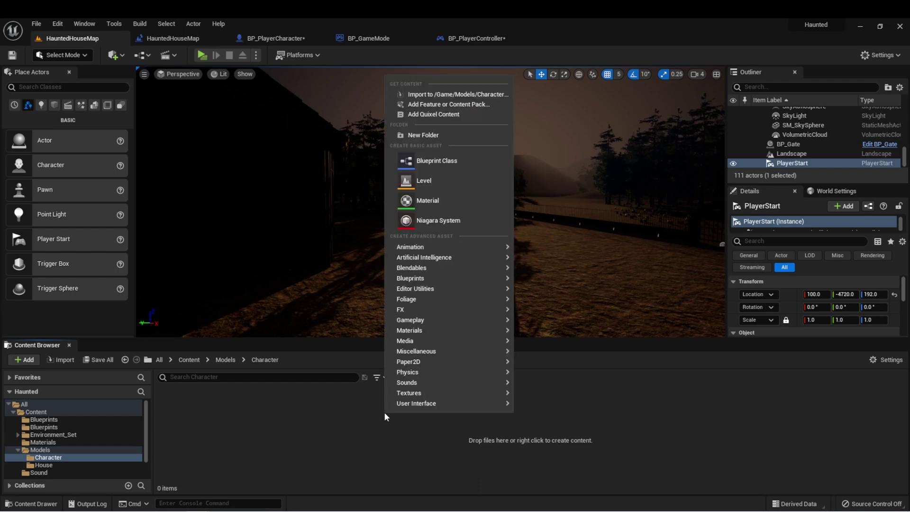
{"action": "left_click", "coordinate": [427, 93]}
{"action": "left_click", "coordinate": [288, 118]}
{"action": "left_click", "coordinate": [299, 287]}
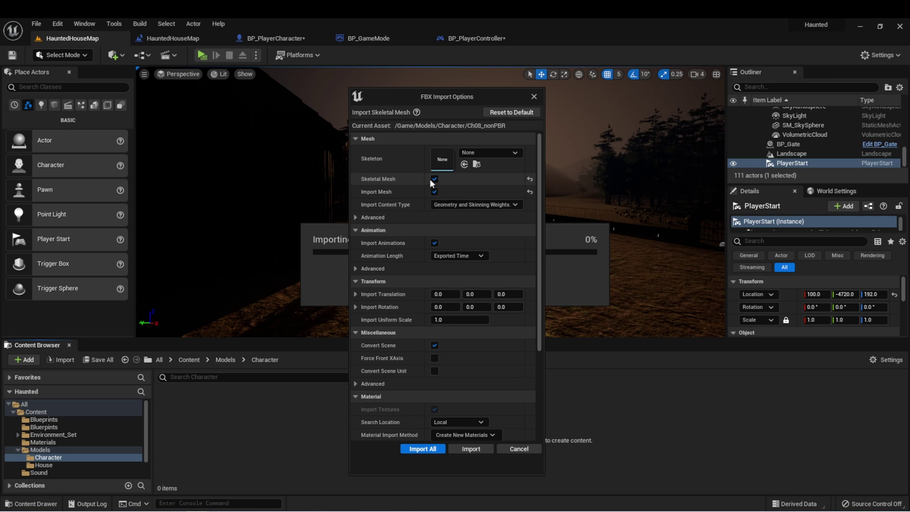
{"action": "scroll", "coordinate": [451, 237], "scroll_direction": "down", "scroll_amount": 5}
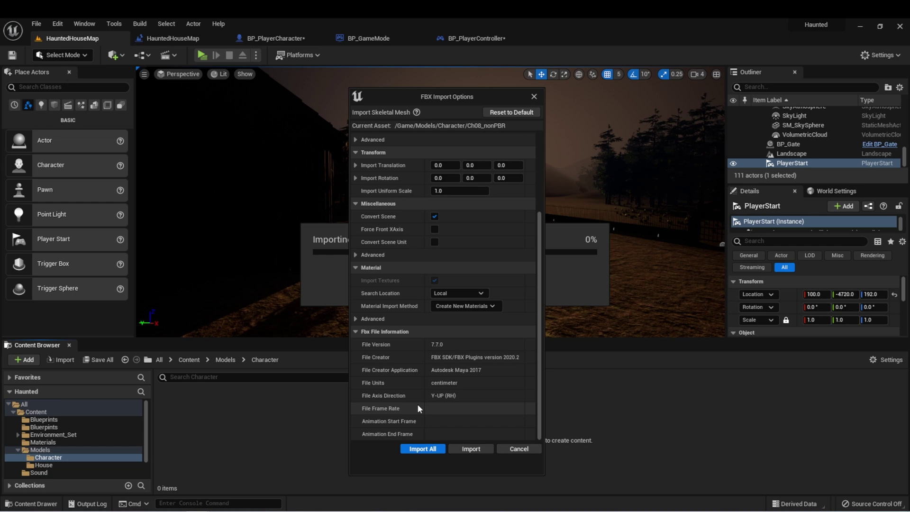
{"action": "left_click", "coordinate": [417, 448]}
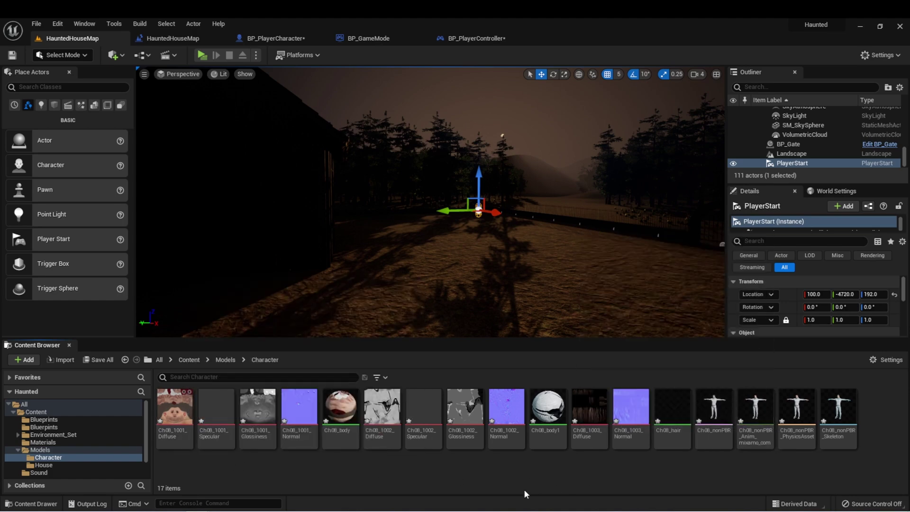
- Look over the imported textures, materials and mesh assets, and open the Ch08_nonPBR skeletal mesh
{"action": "mouse_move", "coordinate": [178, 417]}
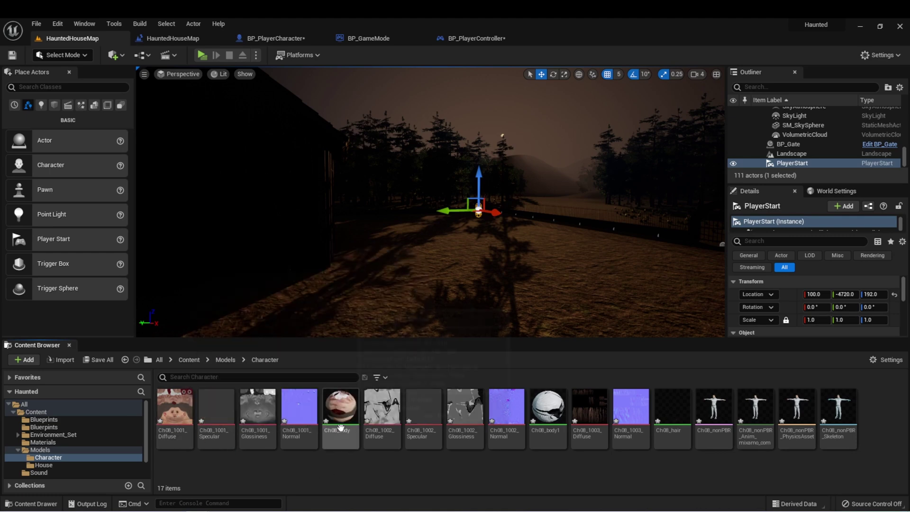
{"action": "mouse_move", "coordinate": [355, 419]}
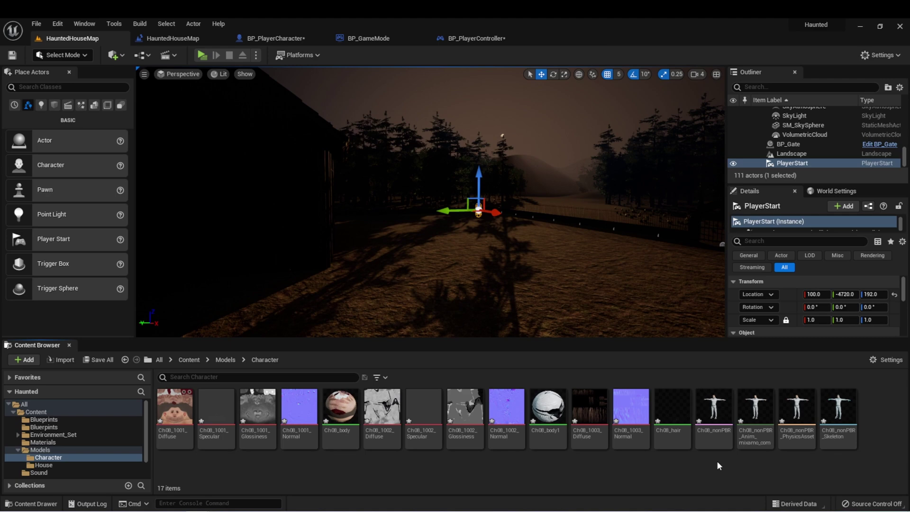
{"action": "mouse_move", "coordinate": [715, 408]}
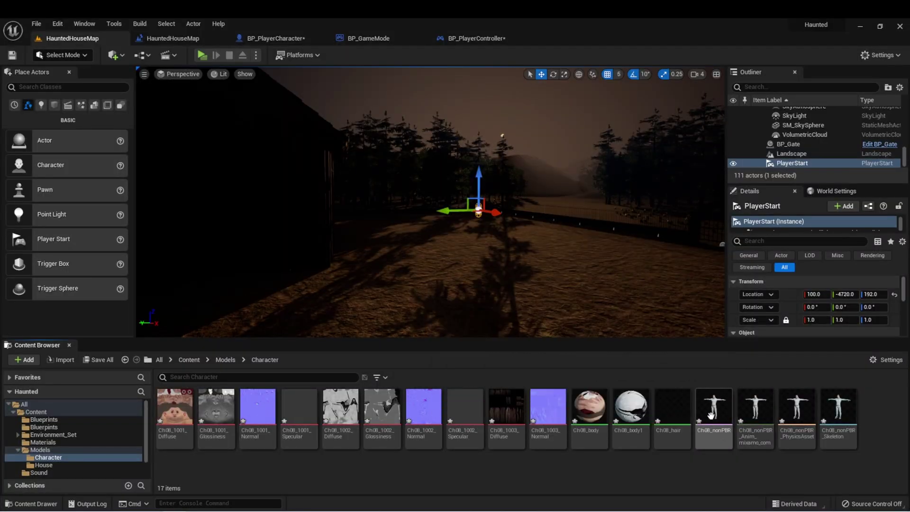
{"action": "double_click", "coordinate": [712, 411]}
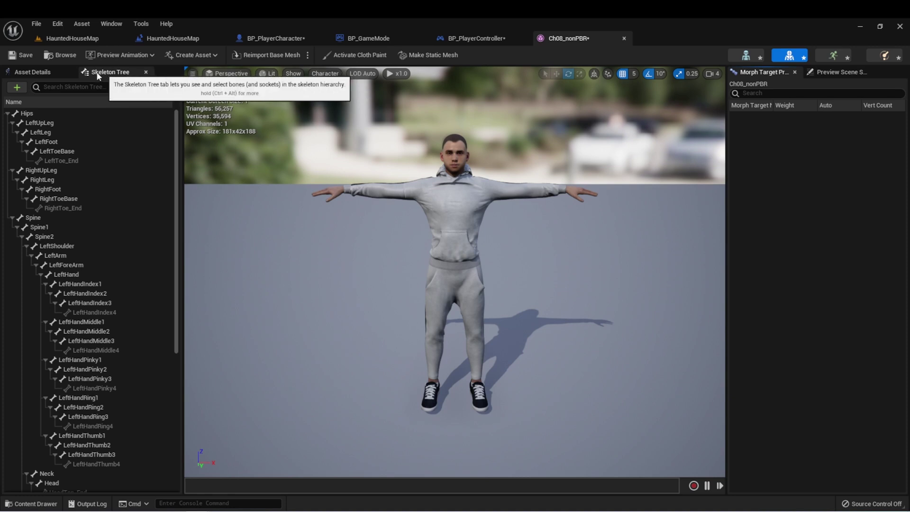
- Examine the skeleton hierarchy by selecting the hips, leg, foot, spine, shoulder and arm bones on the character
{"action": "left_click", "coordinate": [29, 114]}
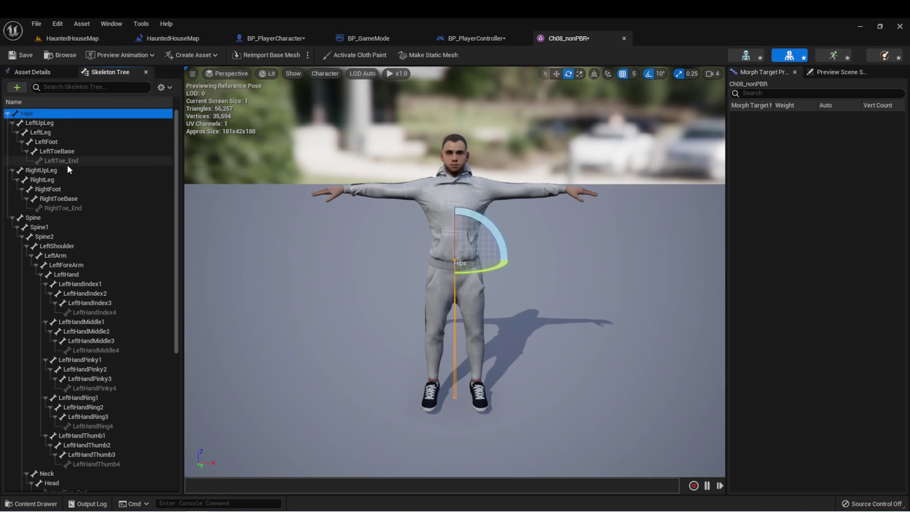
{"action": "left_click", "coordinate": [35, 123]}
{"action": "left_click", "coordinate": [38, 132]}
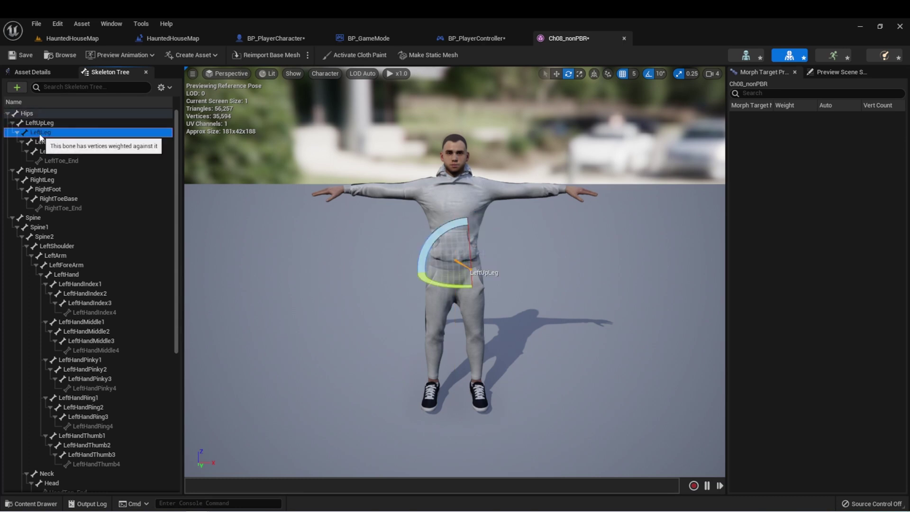
{"action": "left_click", "coordinate": [45, 142]}
{"action": "left_click", "coordinate": [53, 152]}
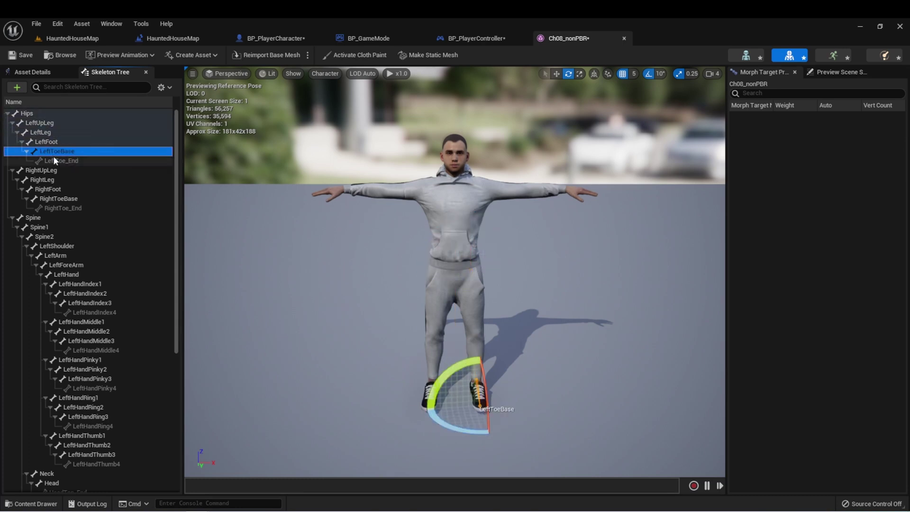
{"action": "left_click", "coordinate": [33, 172]}
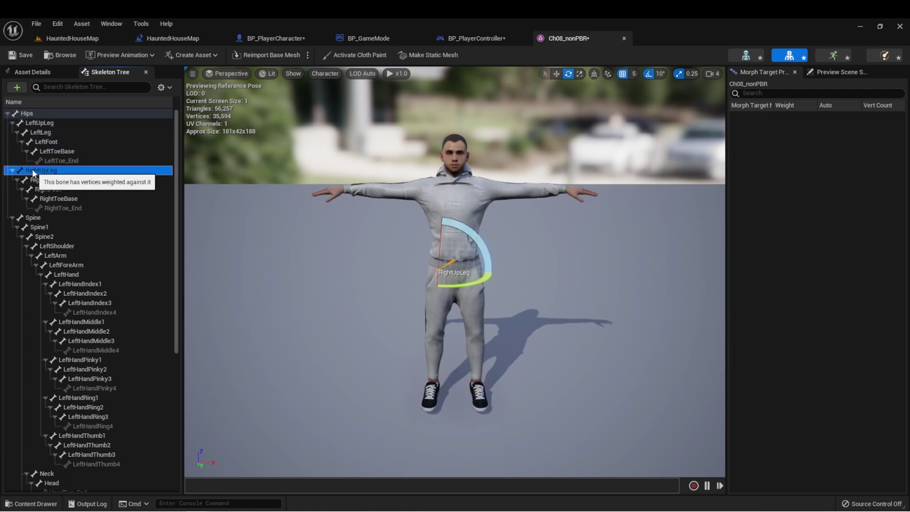
{"action": "left_click", "coordinate": [42, 226]}
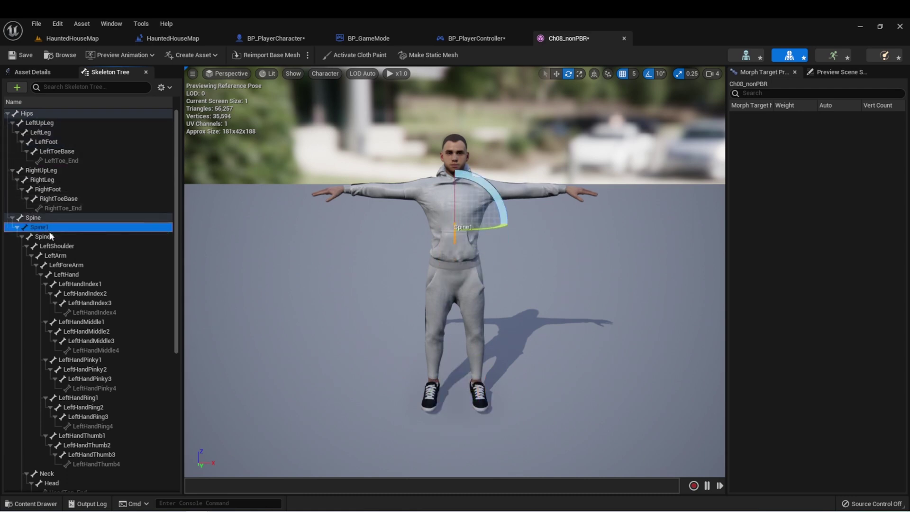
{"action": "left_click", "coordinate": [53, 246]}
{"action": "left_click", "coordinate": [55, 257]}
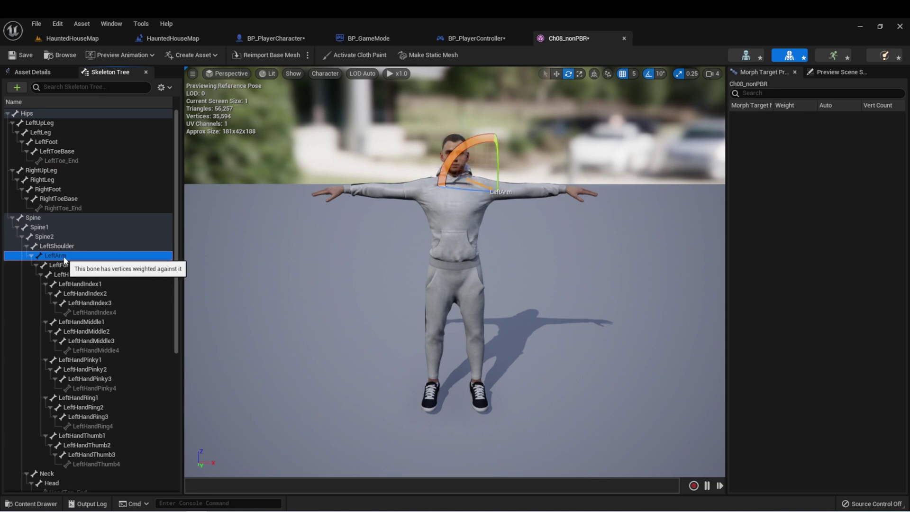
- Look through the remaining bones further down the Ch08_nonPBR skeleton hierarchy
{"action": "scroll", "coordinate": [67, 420], "scroll_direction": "down", "scroll_amount": 1}
{"action": "scroll", "coordinate": [69, 403], "scroll_direction": "down", "scroll_amount": 6}
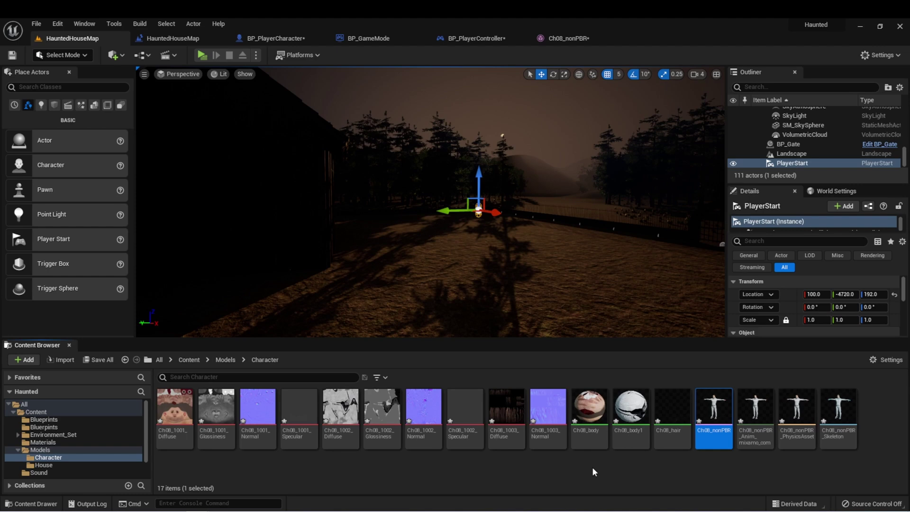
- Create a folder named Animations inside the Character folder and open it
{"action": "right_click", "coordinate": [593, 467]}
{"action": "left_click", "coordinate": [631, 190]}
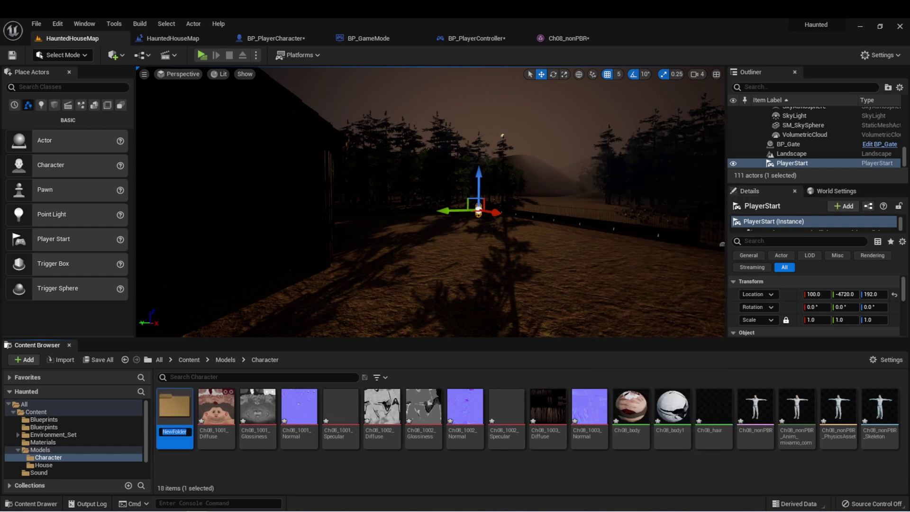
{"action": "type", "text": "Animations"}
{"action": "key", "text": "Return"}
{"action": "double_click", "coordinate": [175, 410]}
- Import the Button Pushing, Idle and Standard Walk FBX animations into the Animations folder using Ch08_nonPBR_Skeleton
{"action": "right_click", "coordinate": [293, 438]}
{"action": "left_click", "coordinate": [364, 113]}
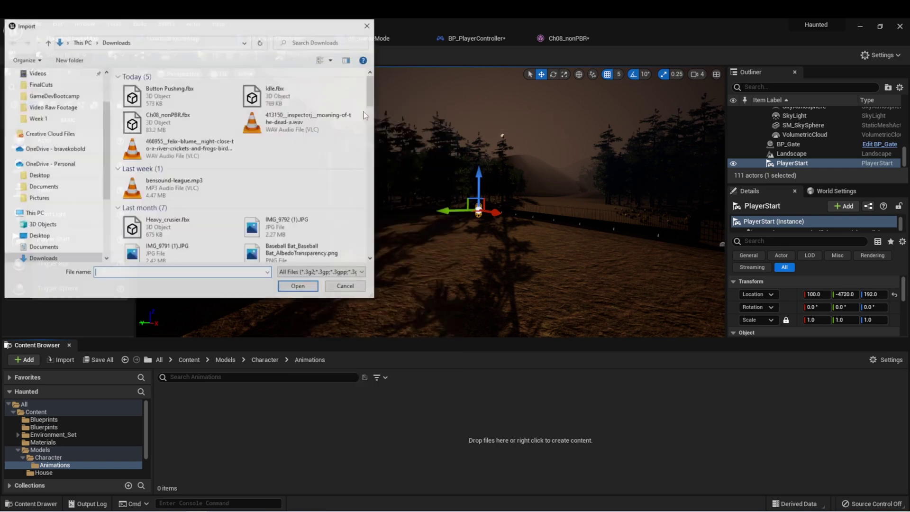
{"action": "double_click", "coordinate": [196, 93]}
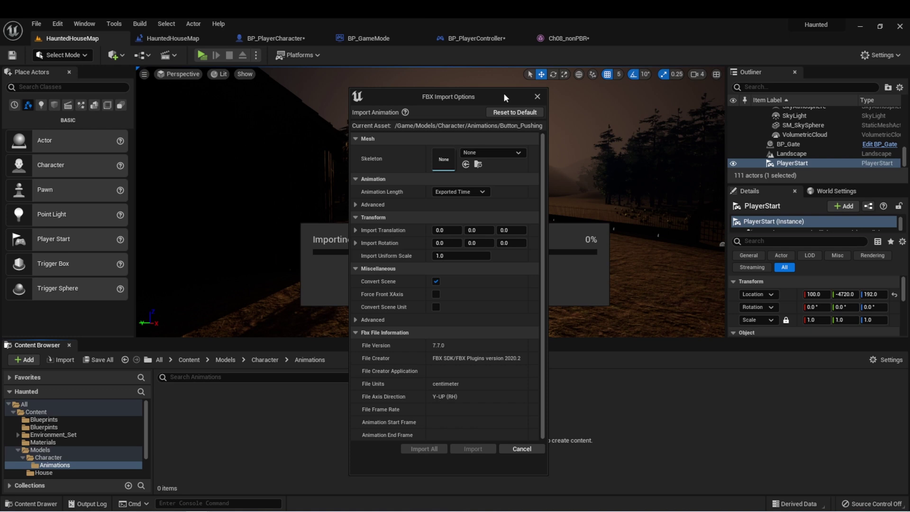
{"action": "left_click", "coordinate": [493, 152]}
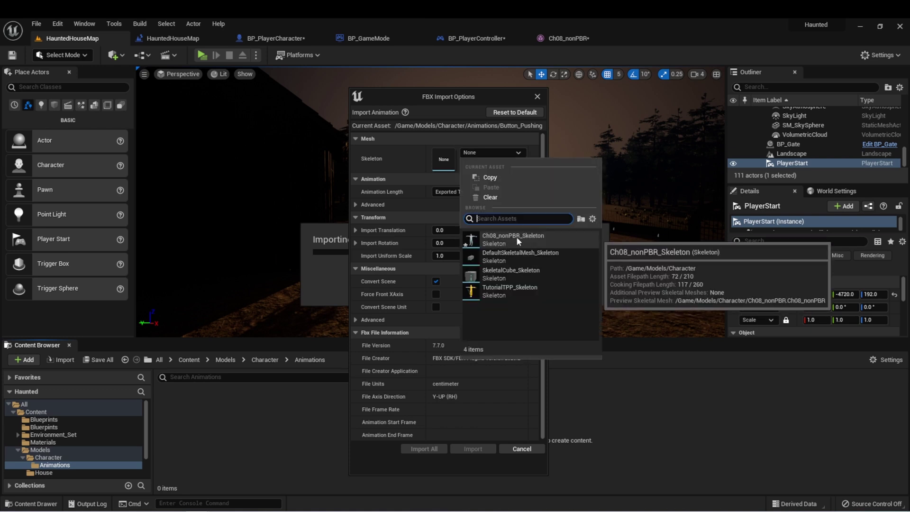
{"action": "left_click", "coordinate": [510, 241]}
{"action": "left_click", "coordinate": [411, 447]}
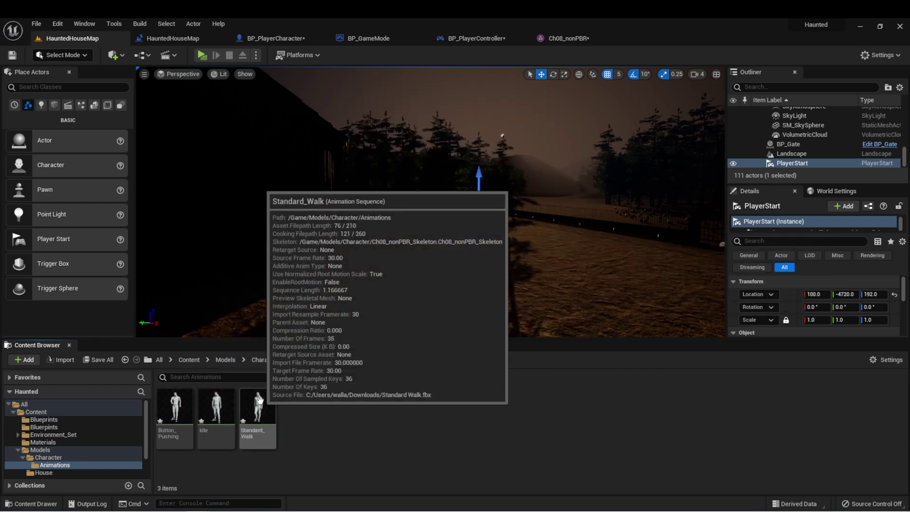
- Open the Standard_Walk animation sequence and preview it on the character
{"action": "double_click", "coordinate": [259, 398]}
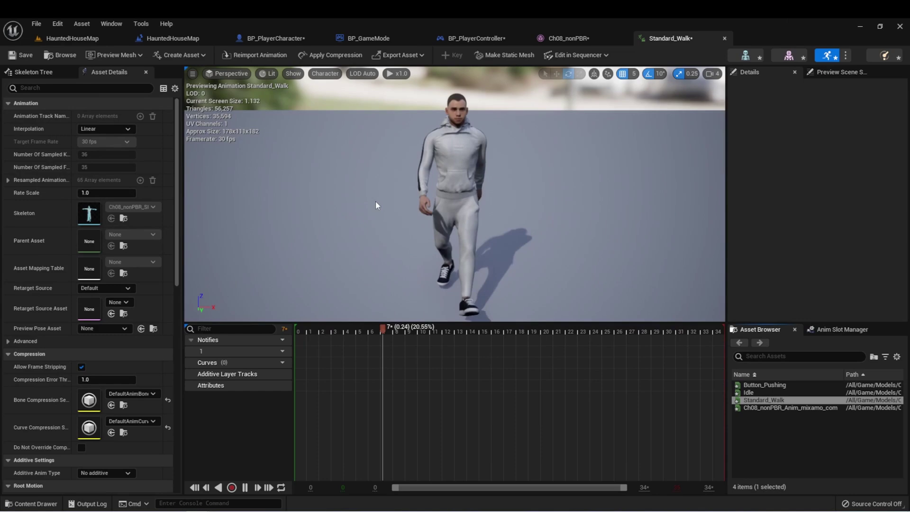
{"action": "mouse_move", "coordinate": [376, 205]}
{"action": "left_mouse_down"}
{"action": "mouse_move", "coordinate": [351, 223]}
{"action": "mouse_move", "coordinate": [346, 199]}
{"action": "mouse_move", "coordinate": [374, 208]}
{"action": "left_mouse_up"}
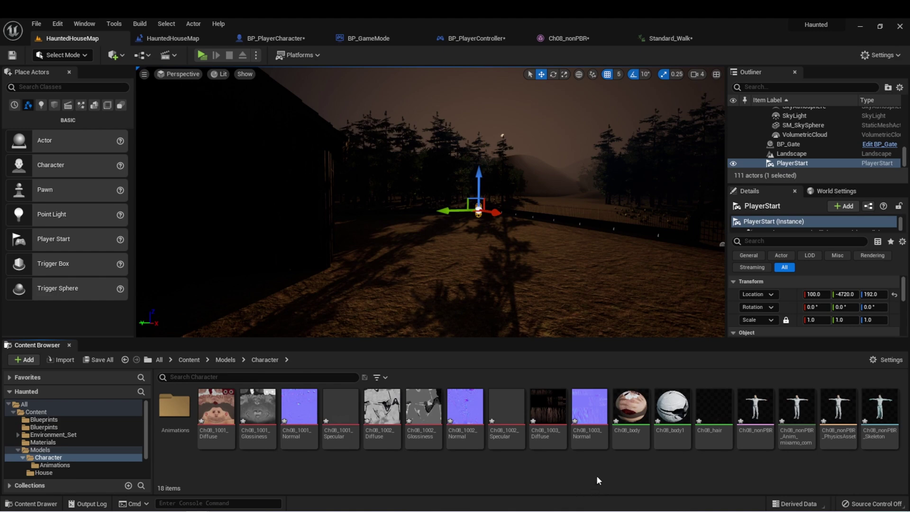
- In the Character folder, create an Animation Blueprint for Ch08_nonPBR_Skeleton and name it AnimBP_PlayerCharacter
{"action": "right_click", "coordinate": [672, 463]}
{"action": "mouse_move", "coordinate": [714, 300]}
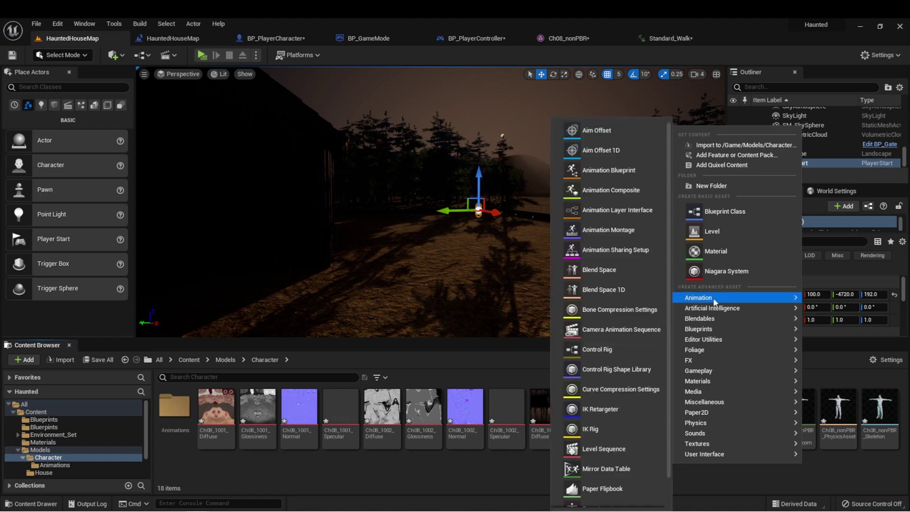
{"action": "left_click", "coordinate": [600, 171]}
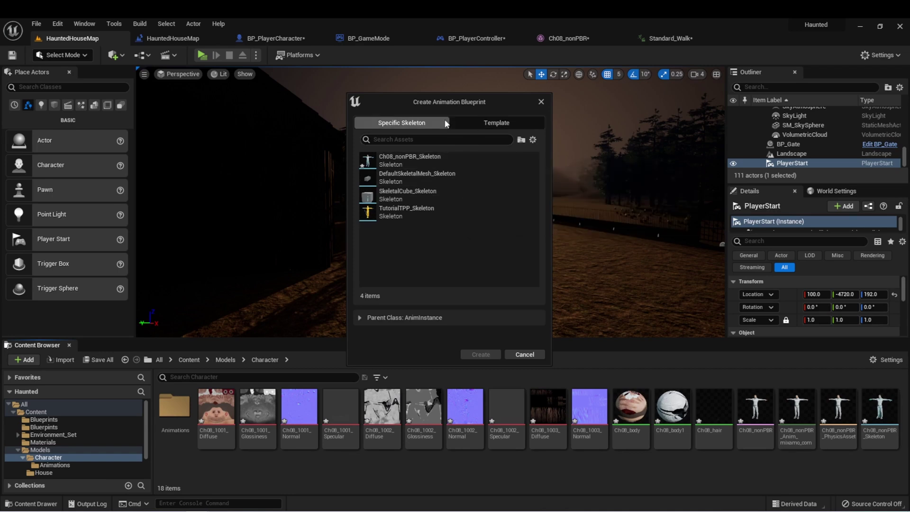
{"action": "left_click", "coordinate": [421, 161]}
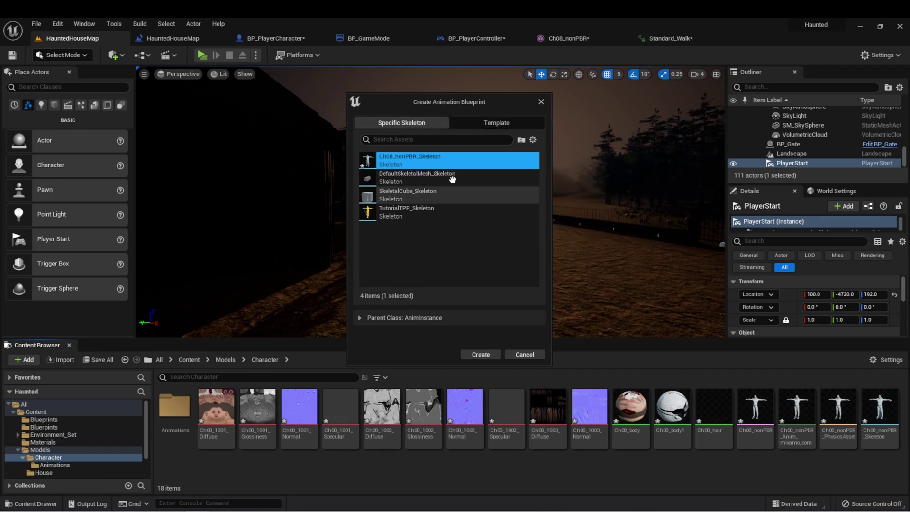
{"action": "left_click", "coordinate": [484, 353]}
{"action": "type", "text": "Anim"}
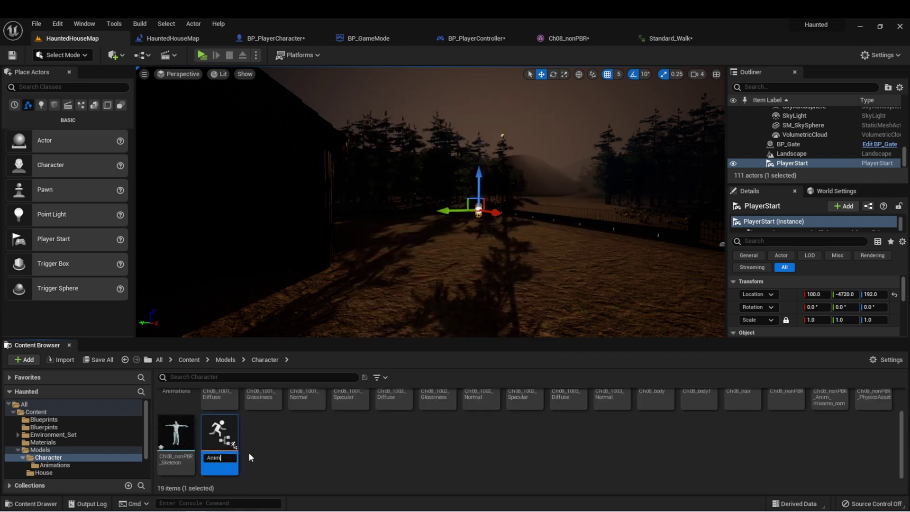
{"action": "type", "text": "BP_PlayerCharacter"}
{"action": "key", "text": "Return"}
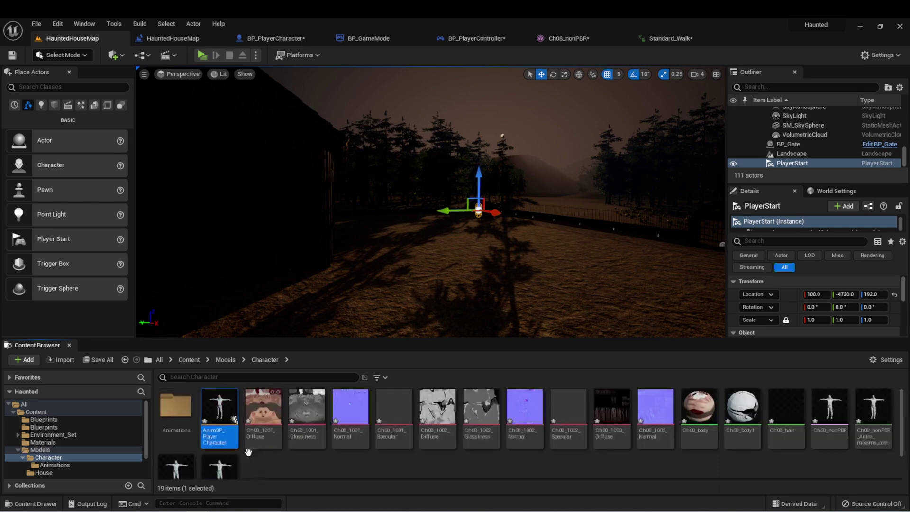
- In AnimBP_PlayerCharacter's AnimGraph, add a state machine named Movement and connect it to the Output Pose
{"action": "double_click", "coordinate": [228, 410]}
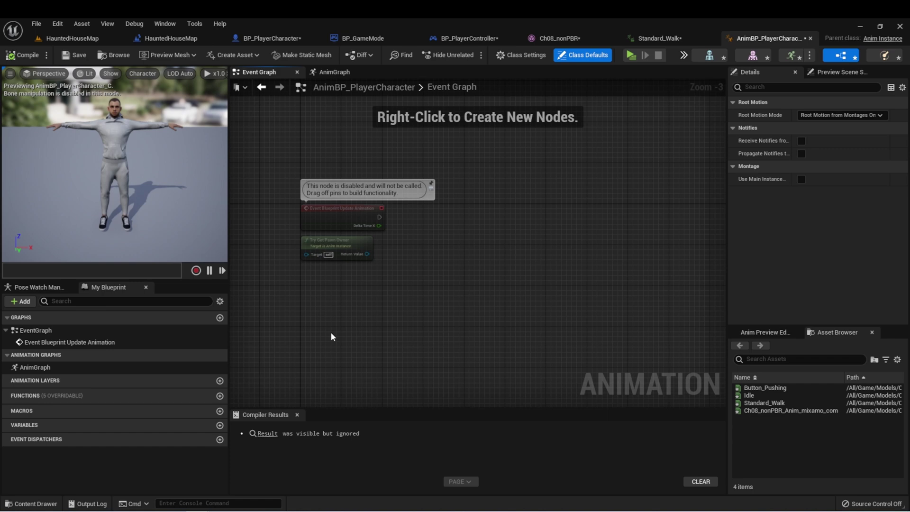
{"action": "left_click", "coordinate": [333, 73]}
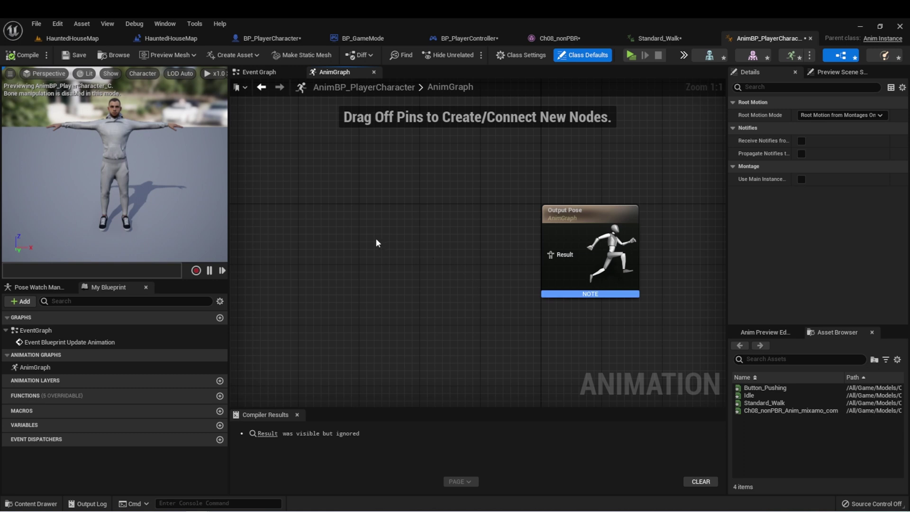
{"action": "right_click", "coordinate": [398, 250]}
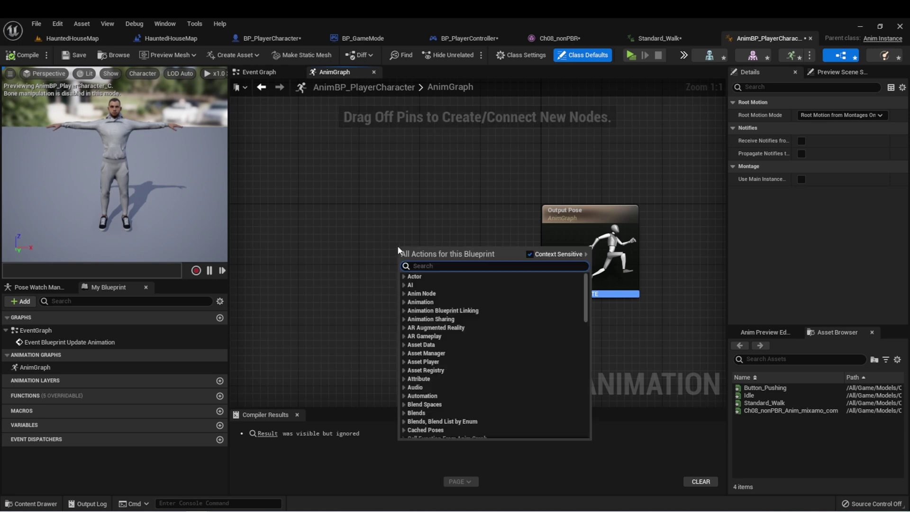
{"action": "type", "text": "statemach"}
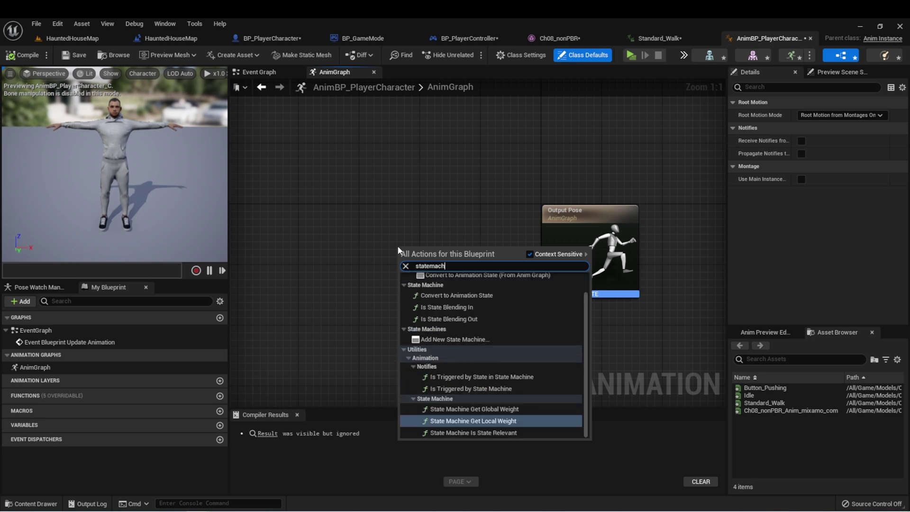
{"action": "left_click", "coordinate": [456, 339]}
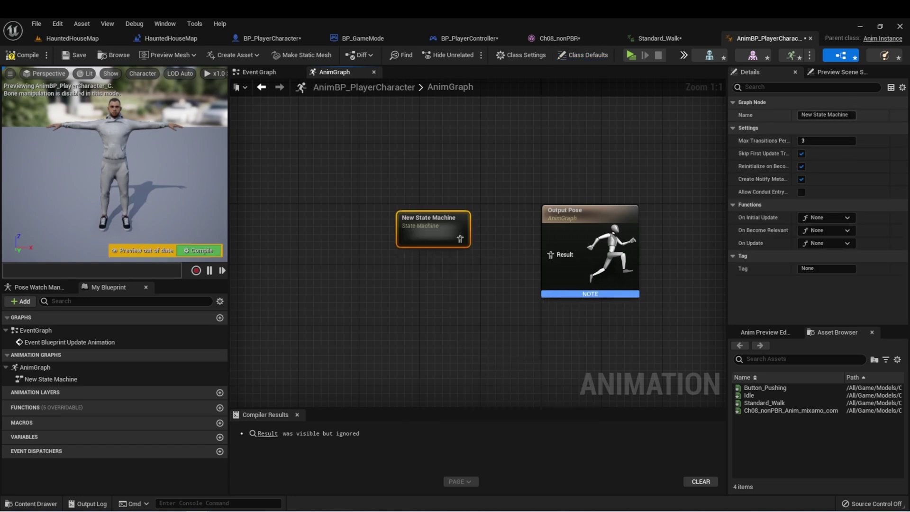
{"action": "left_click", "coordinate": [826, 115]}
{"action": "type", "text": "Movemen"}
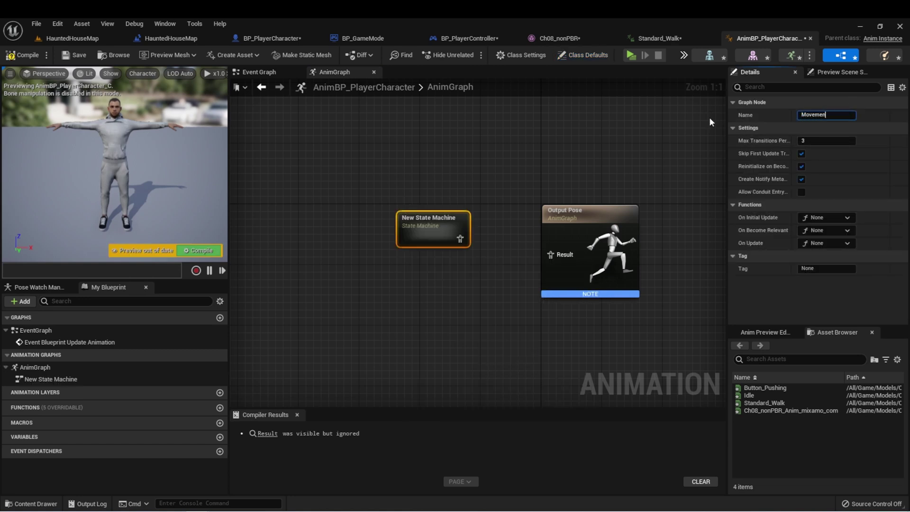
{"action": "type", "text": "t"}
{"action": "key", "text": "Return"}
{"action": "left_click_drag", "start_coordinate": [446, 253], "coordinate": [558, 256]}
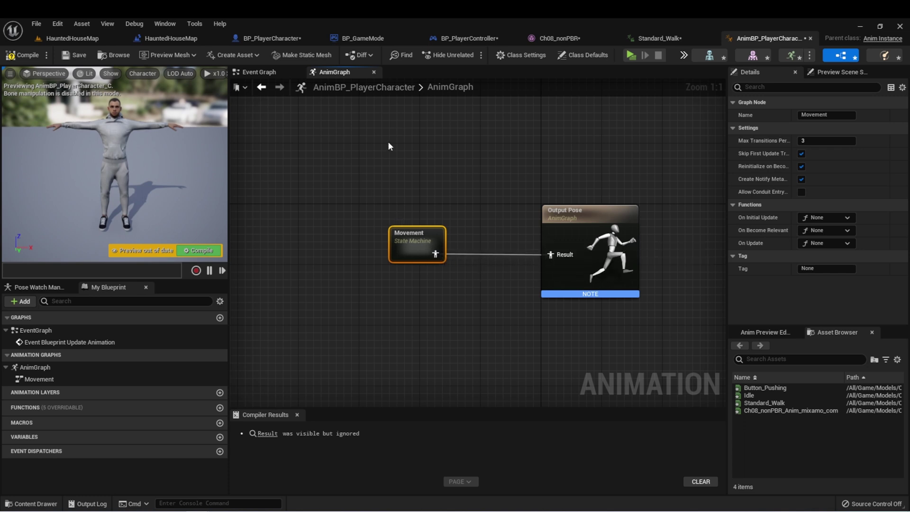
- Inside the Movement state machine, add a state named Idle connected from Entry
{"action": "double_click", "coordinate": [411, 246]}
{"action": "right_click_drag", "start_coordinate": [422, 214], "coordinate": [328, 206]}
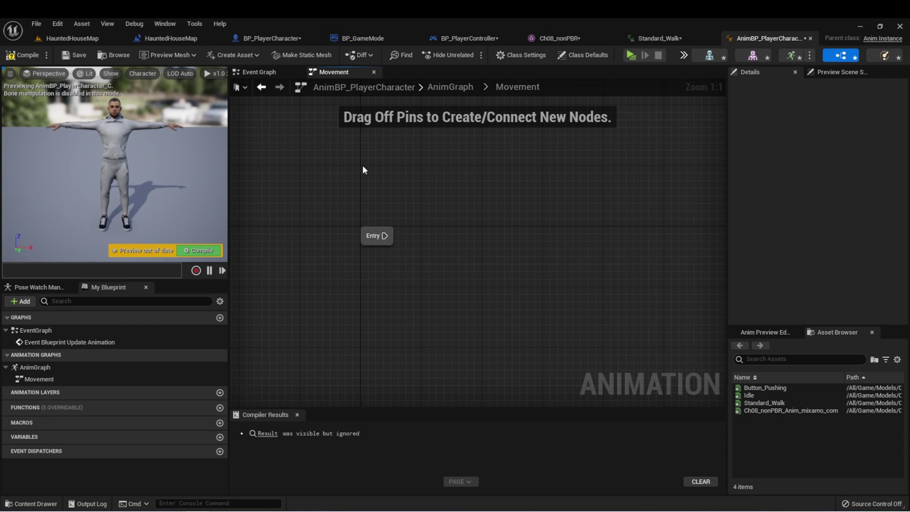
{"action": "left_click_drag", "start_coordinate": [384, 236], "coordinate": [462, 220]}
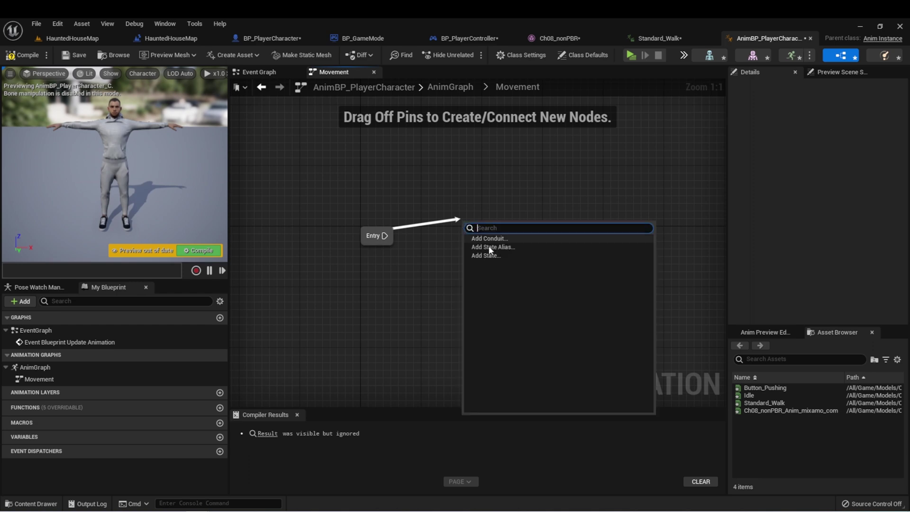
{"action": "left_click", "coordinate": [488, 255]}
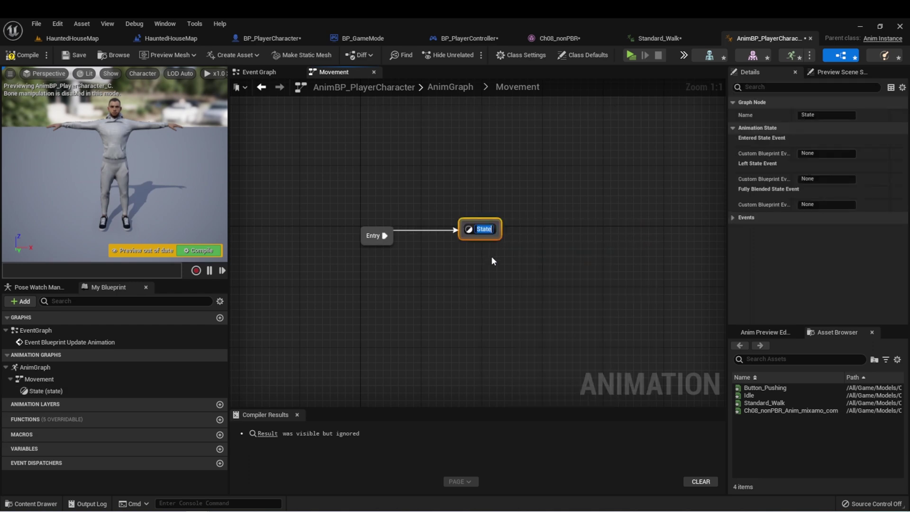
{"action": "type", "text": "Idle"}
{"action": "key", "text": "Return"}
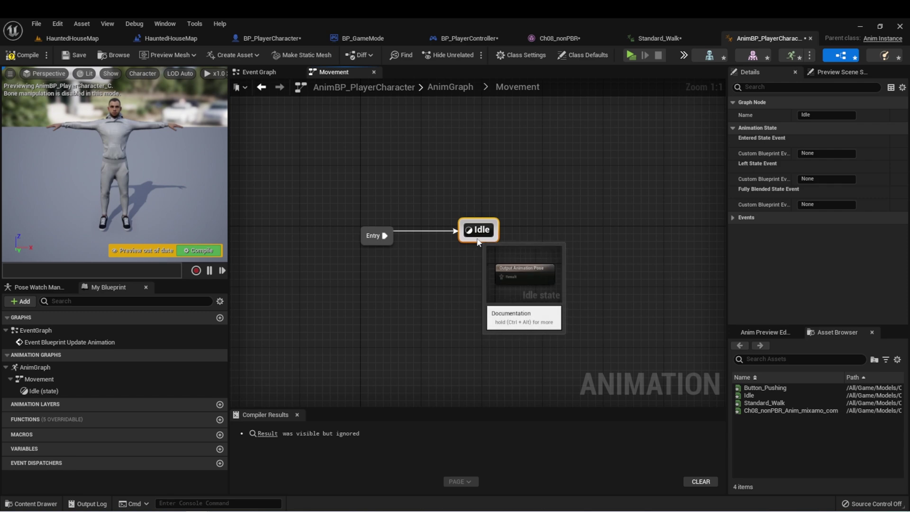
- In the Idle state, connect the Idle animation to the Output Animation Pose and return to the Movement graph
{"action": "double_click", "coordinate": [477, 239]}
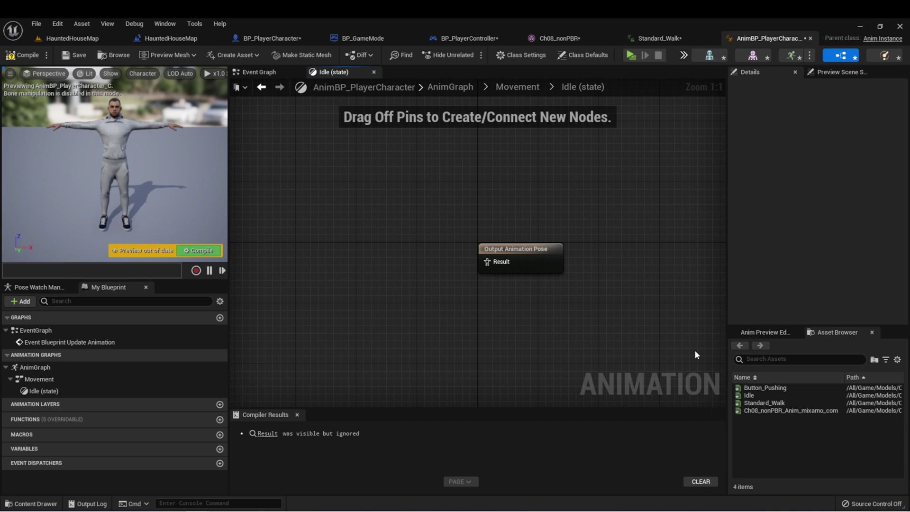
{"action": "left_click_drag", "start_coordinate": [748, 395], "coordinate": [505, 284]}
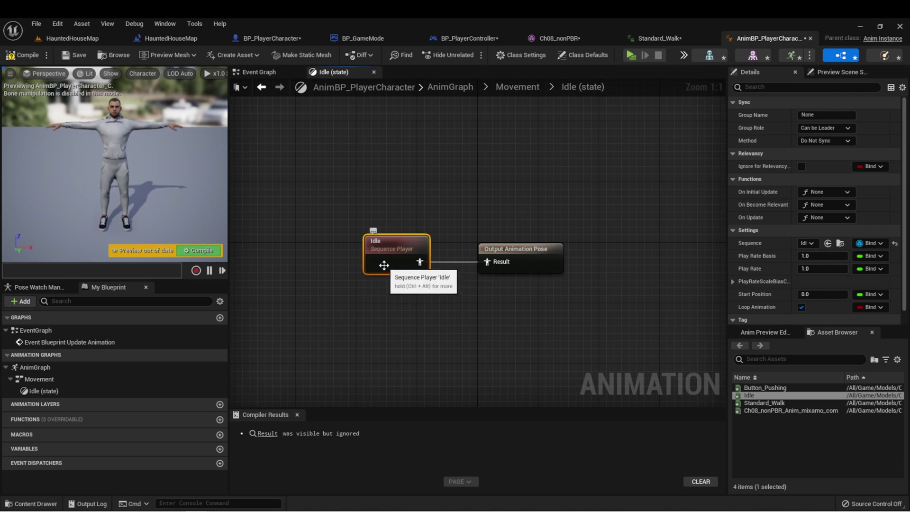
{"action": "left_click", "coordinate": [517, 87]}
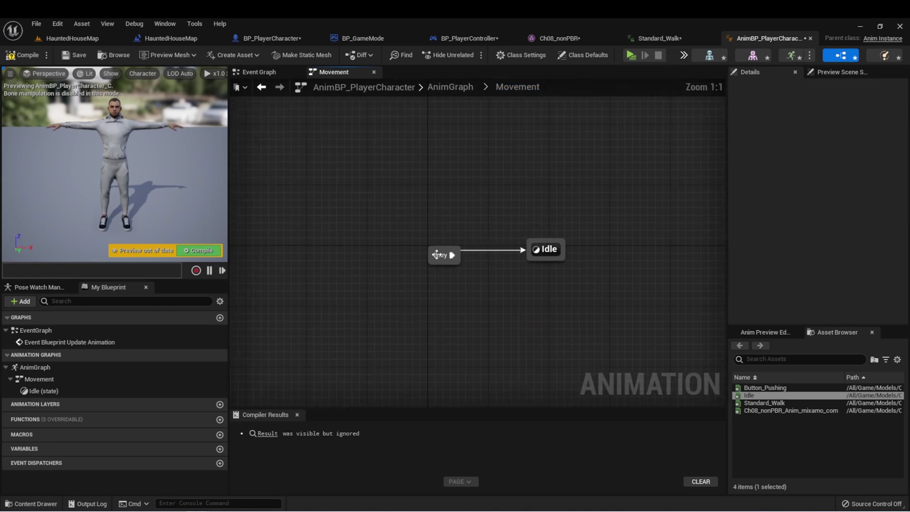
- Add a state named Walk with a transition leading to it from the Idle state
{"action": "right_click_drag", "start_coordinate": [494, 193], "coordinate": [348, 204]}
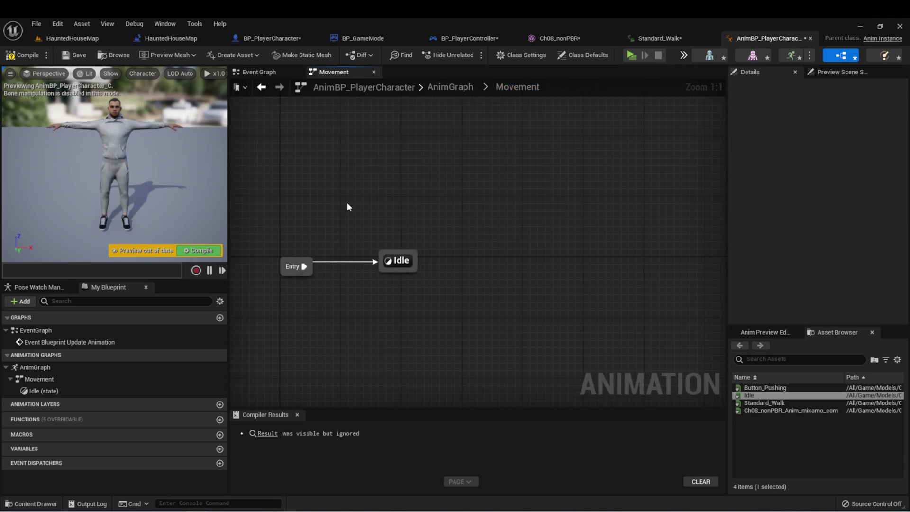
{"action": "left_click_drag", "start_coordinate": [419, 266], "coordinate": [522, 257]}
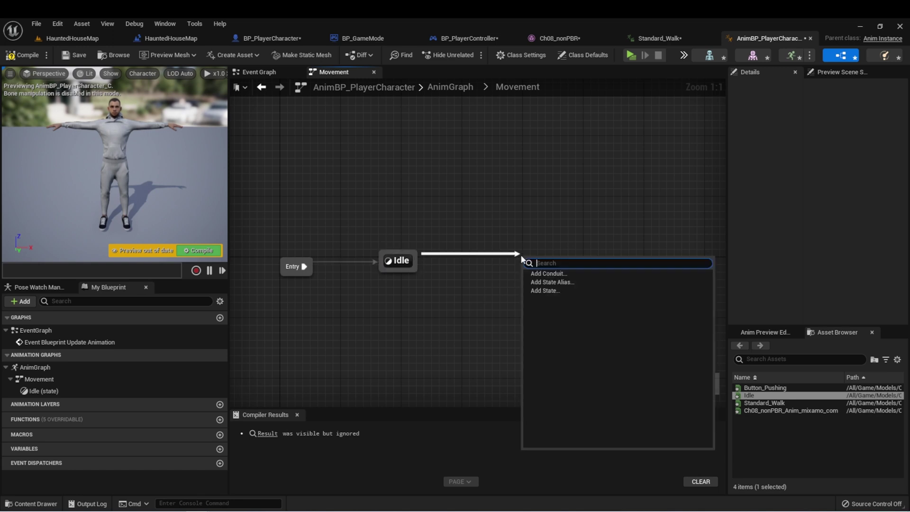
{"action": "left_click", "coordinate": [536, 293]}
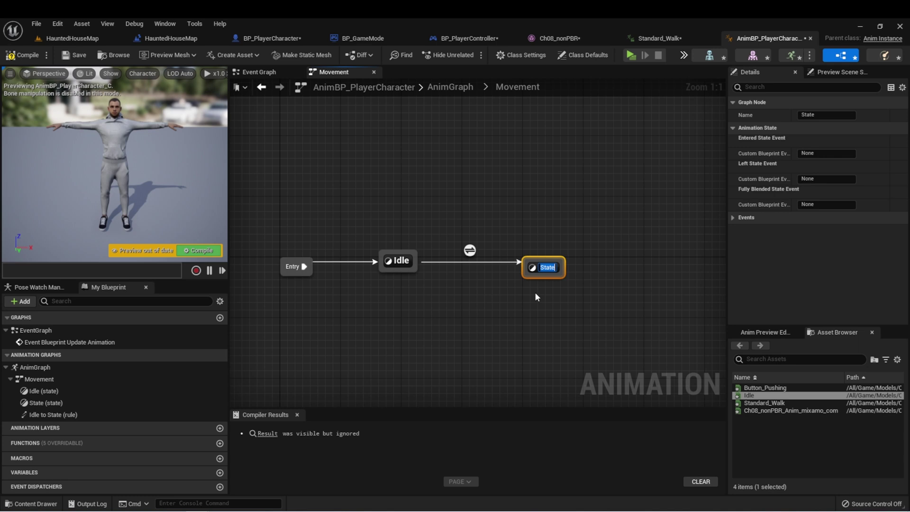
{"action": "type", "text": "Walk"}
{"action": "key", "text": "Return"}
- In the Walk state, connect the Standard_Walk animation to the Output Animation Pose and align its node with the output
{"action": "double_click", "coordinate": [540, 265]}
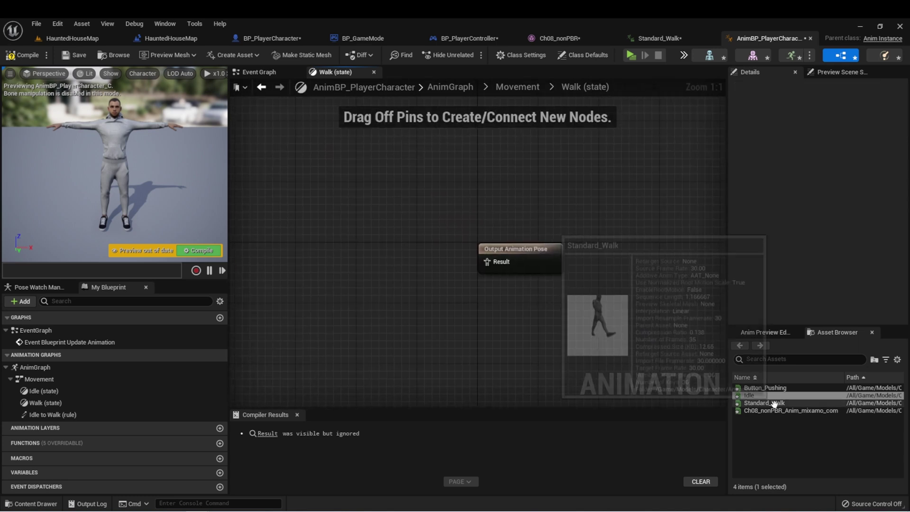
{"action": "left_click_drag", "start_coordinate": [773, 403], "coordinate": [497, 267]}
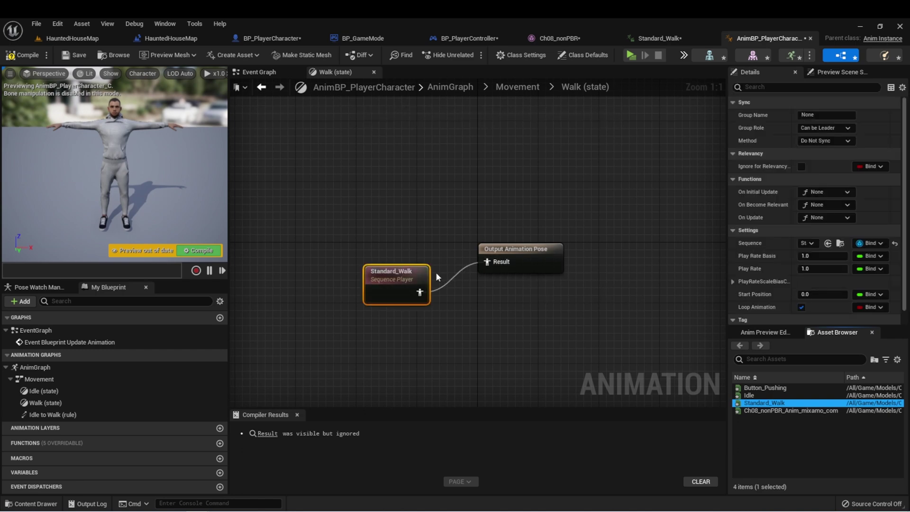
{"action": "left_click_drag", "start_coordinate": [424, 285], "coordinate": [424, 261]}
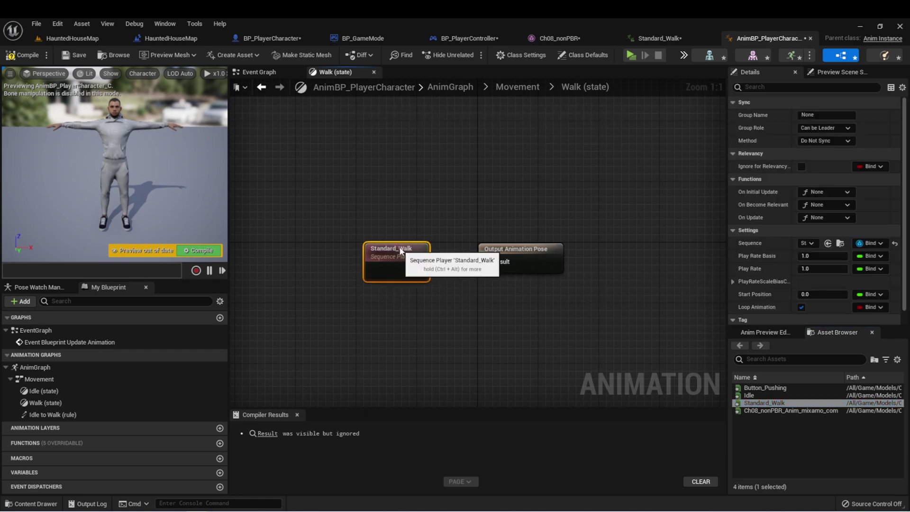
- Return to the Movement graph, open the Idle to Walk transition rule, and switch to the Event Graph
{"action": "left_click", "coordinate": [518, 86]}
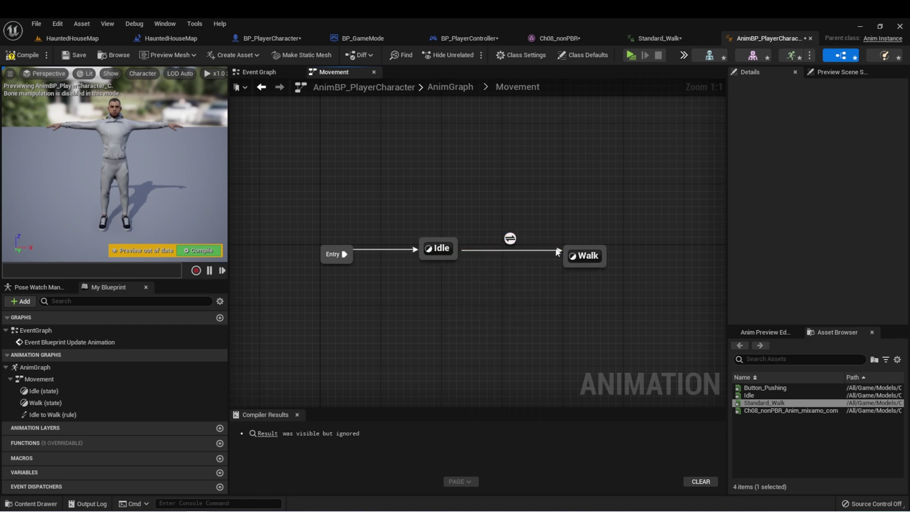
{"action": "double_click", "coordinate": [558, 250]}
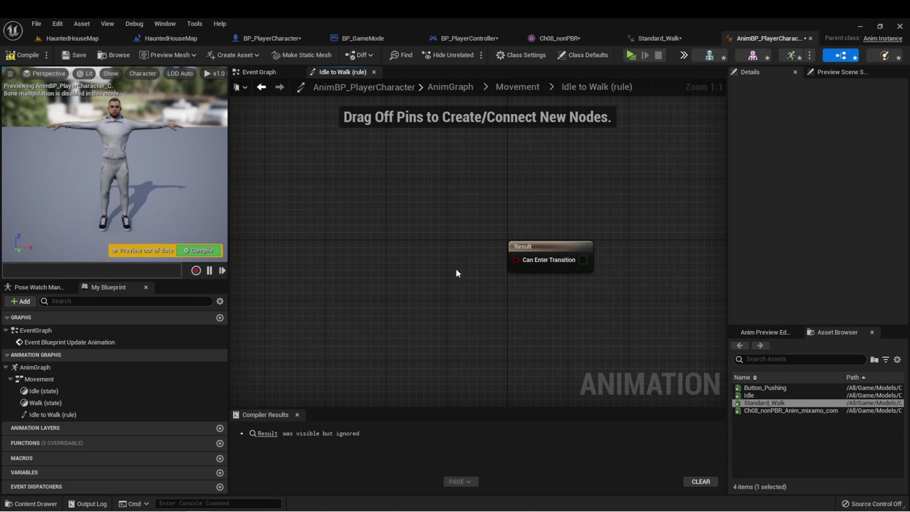
{"action": "key", "text": "alt+Left"}
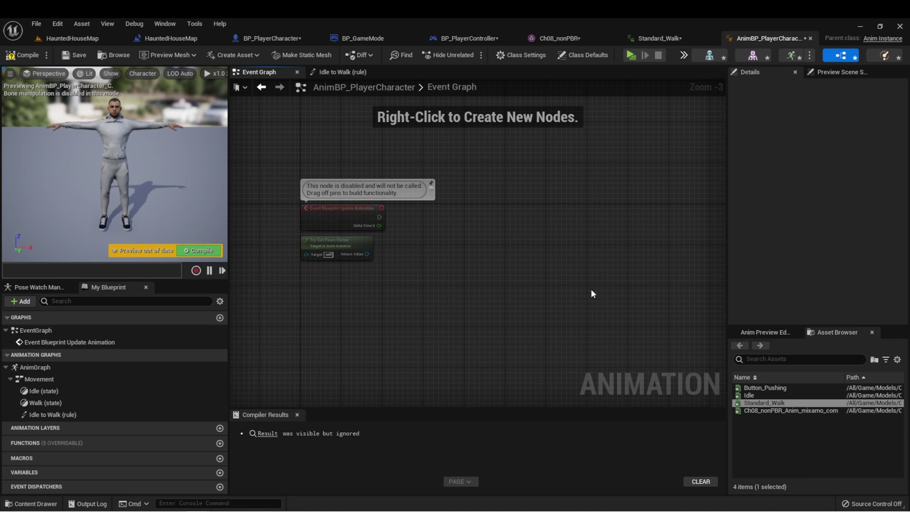
- Add a Get Velocity node fed by Try Get Pawn Owner's return value and place it beside that node
{"action": "scroll", "coordinate": [278, 161], "scroll_direction": "up", "scroll_amount": 2}
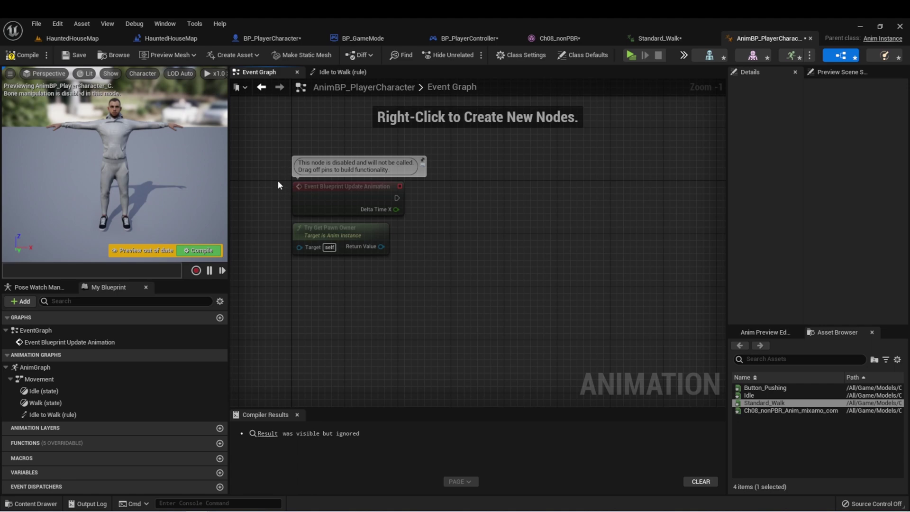
{"action": "left_click", "coordinate": [313, 189]}
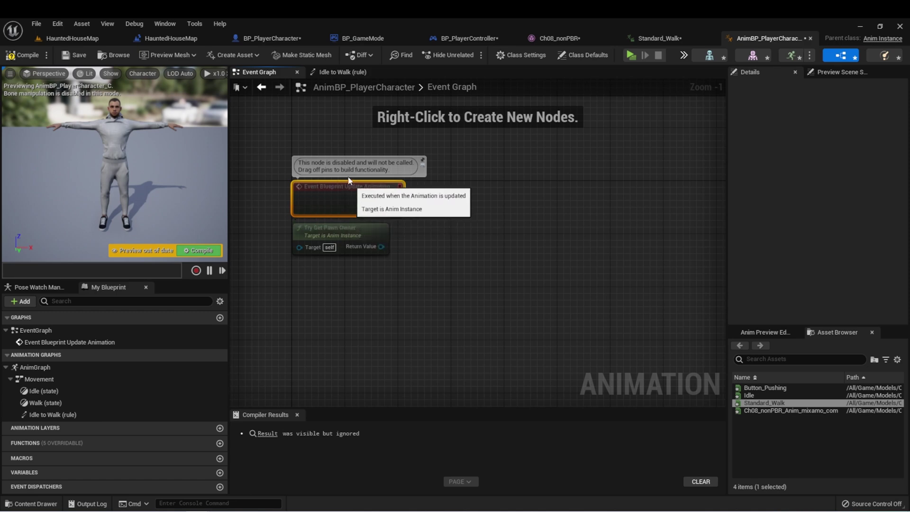
{"action": "left_click", "coordinate": [357, 244]}
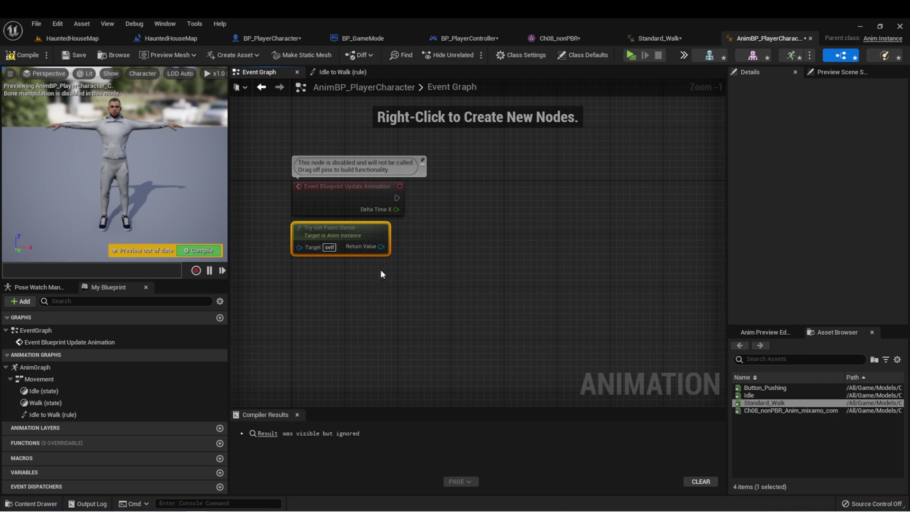
{"action": "left_click_drag", "start_coordinate": [381, 247], "coordinate": [425, 246]}
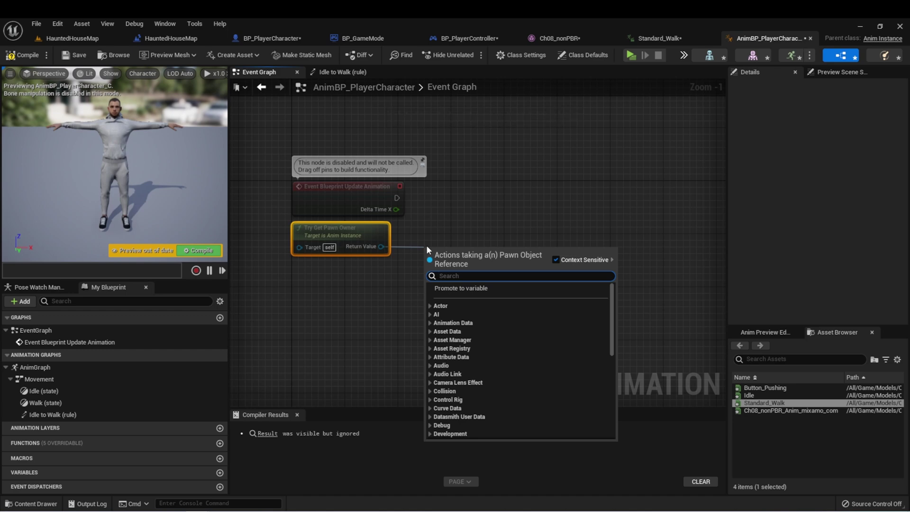
{"action": "type", "text": "get vel"}
{"action": "key", "text": "Return"}
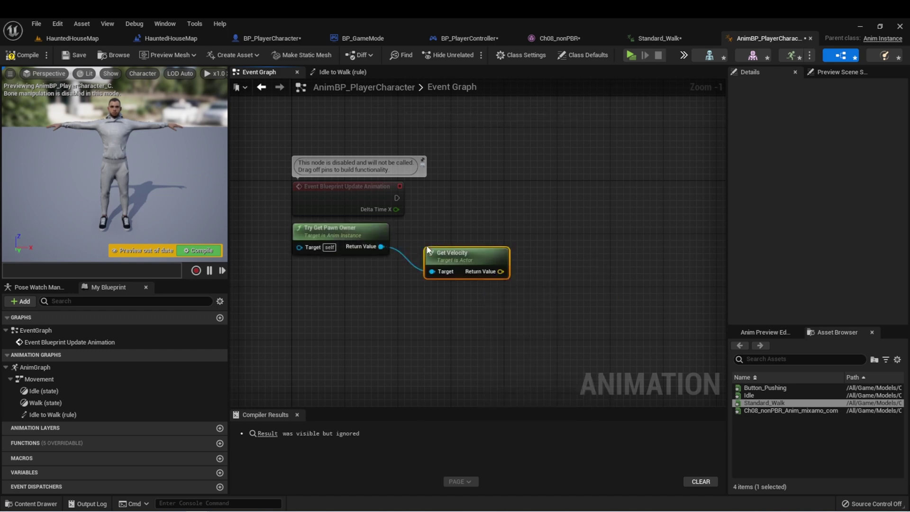
{"action": "left_click_drag", "start_coordinate": [428, 249], "coordinate": [408, 229]}
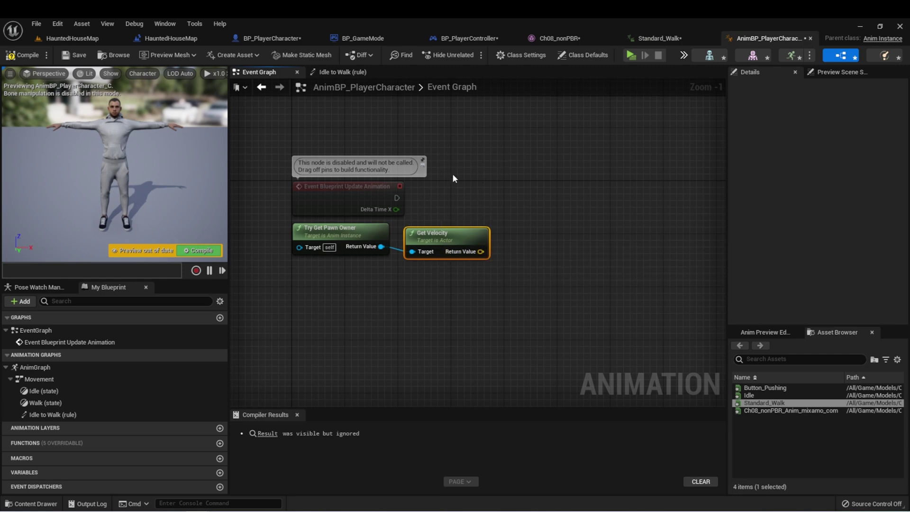
- Add a Vector Length node connected to the Get Velocity return value
{"action": "scroll", "coordinate": [459, 242], "scroll_direction": "up", "scroll_amount": 1}
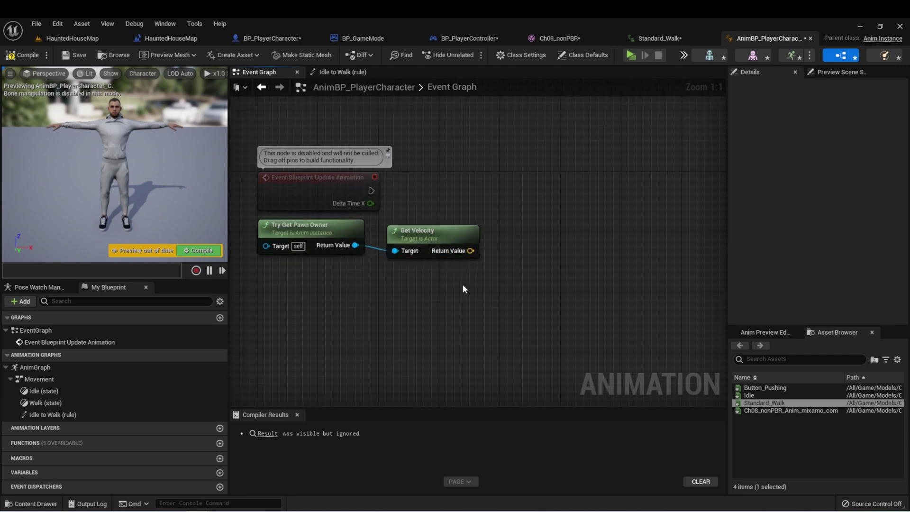
{"action": "left_click_drag", "start_coordinate": [470, 250], "coordinate": [522, 253]}
{"action": "type", "text": "ve"}
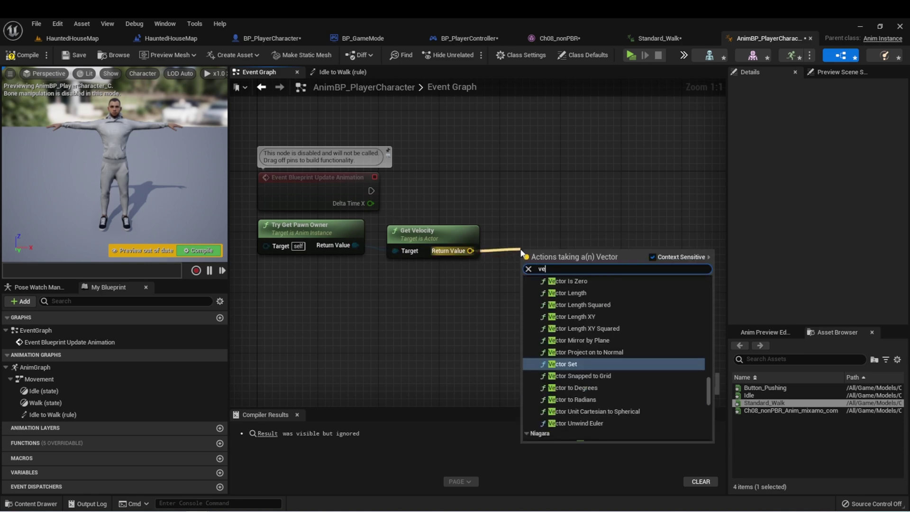
{"action": "type", "text": "ctorl"}
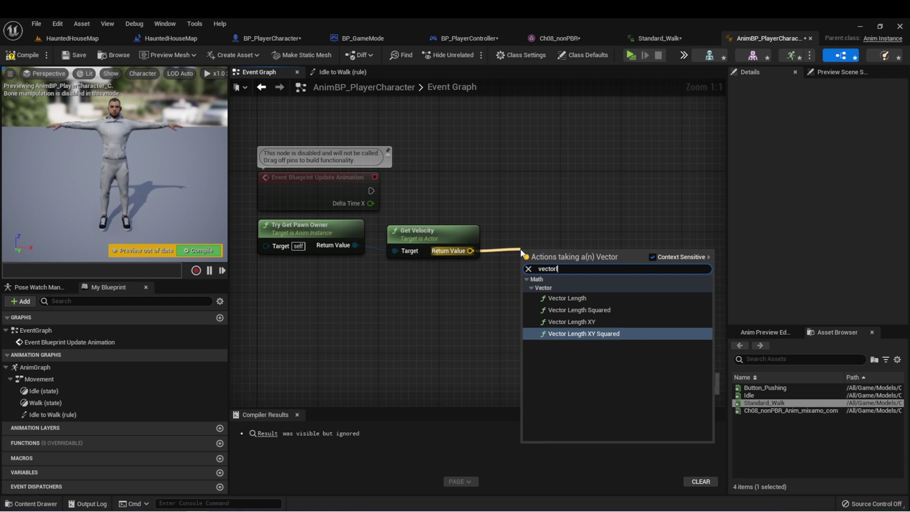
{"action": "left_click", "coordinate": [567, 298]}
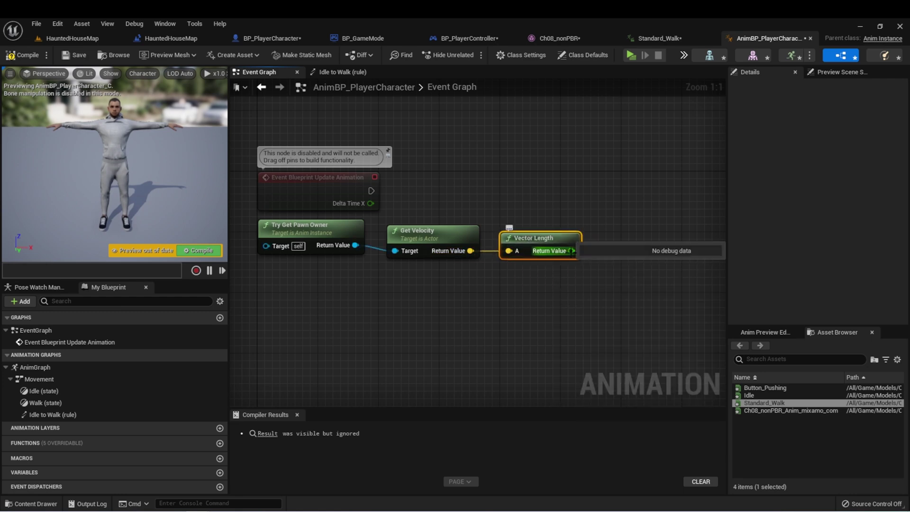
- Promote the Vector Length result to a float variable named Speed and execute its Set node from Event Blueprint Update Animation
{"action": "left_click_drag", "start_coordinate": [571, 251], "coordinate": [600, 160]}
{"action": "left_click", "coordinate": [630, 202]}
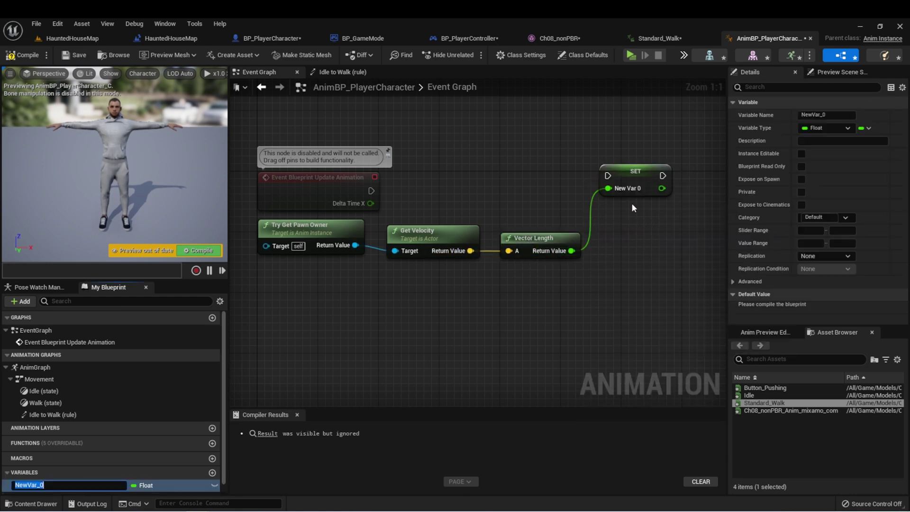
{"action": "type", "text": "Speed"}
{"action": "key", "text": "Return"}
{"action": "left_click_drag", "start_coordinate": [371, 191], "coordinate": [630, 186]}
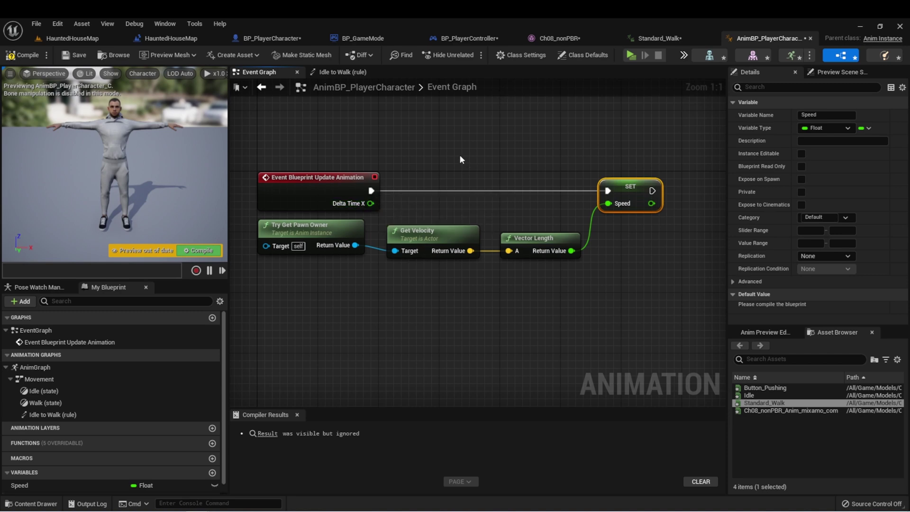
- In the Idle to Walk rule, connect a Speed greater than 0.0 comparison to Can Enter Transition
{"action": "left_click", "coordinate": [337, 72]}
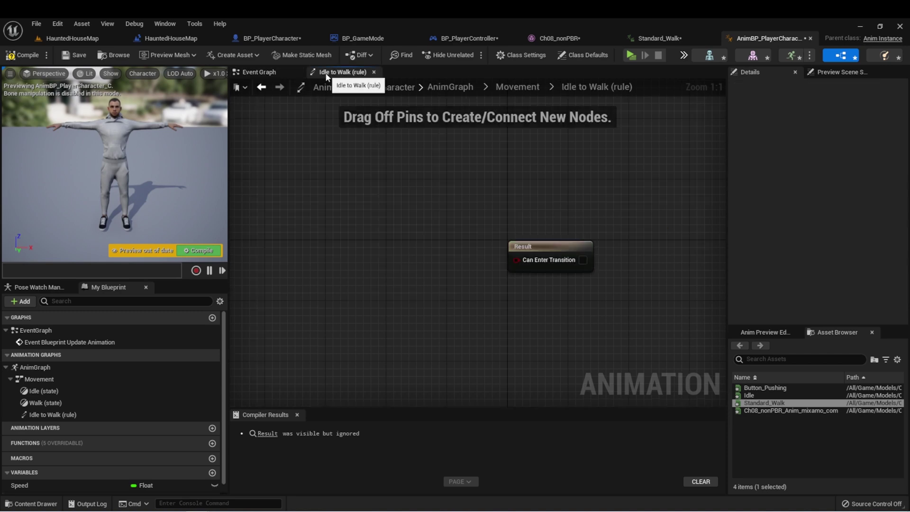
{"action": "right_click_drag", "start_coordinate": [448, 235], "coordinate": [489, 235]}
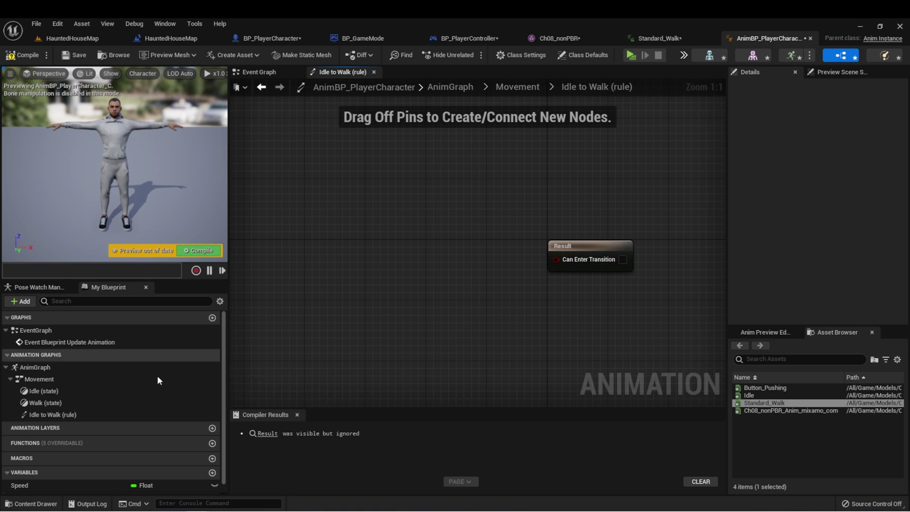
{"action": "scroll", "coordinate": [47, 448], "scroll_direction": "down", "scroll_amount": 1}
{"action": "left_click_drag", "start_coordinate": [19, 473], "coordinate": [289, 256]}
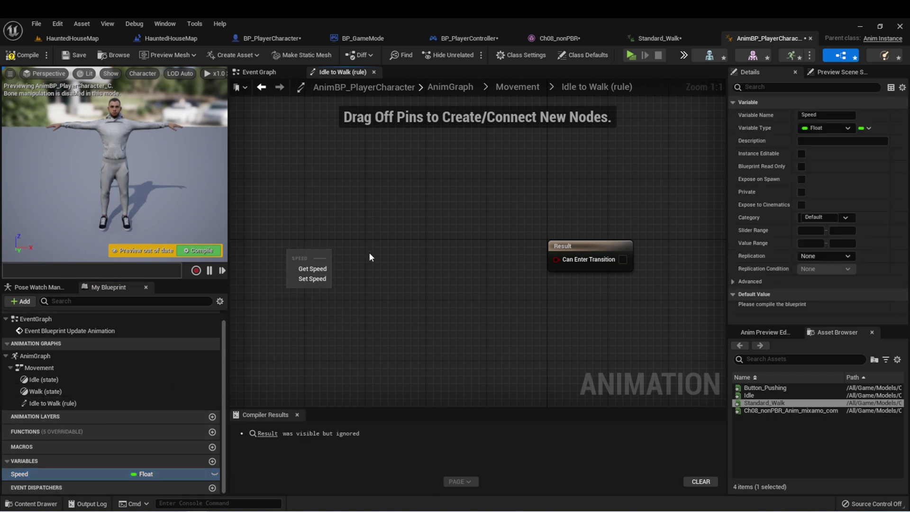
{"action": "left_click", "coordinate": [313, 266]}
{"action": "left_click_drag", "start_coordinate": [358, 258], "coordinate": [410, 268]}
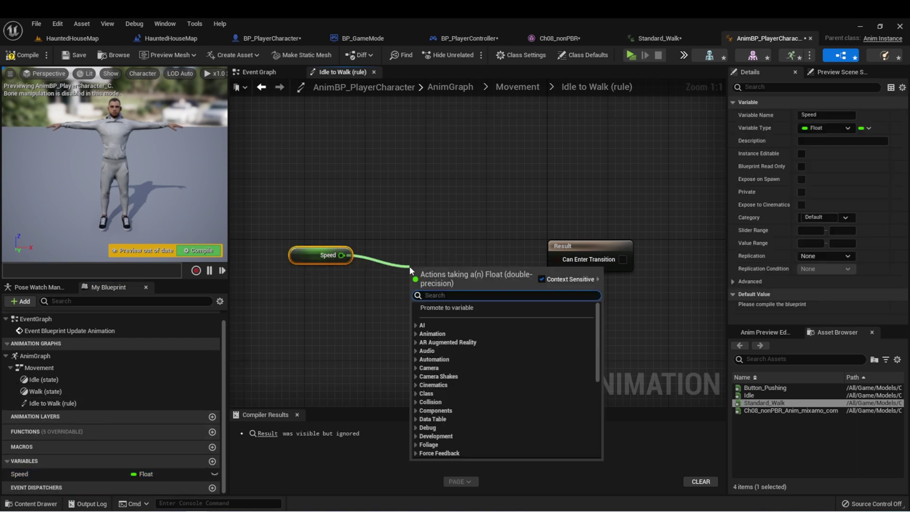
{"action": "type", "text": ">"}
{"action": "key", "text": "Return"}
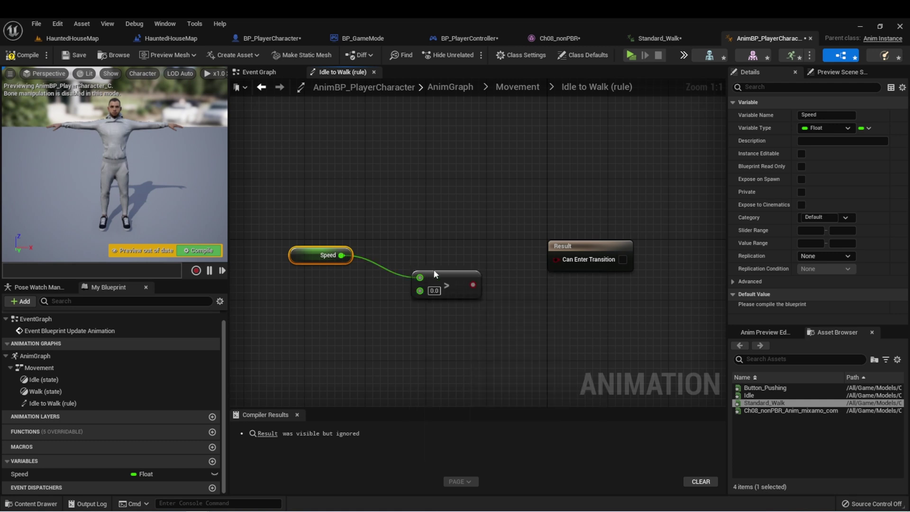
{"action": "left_click_drag", "start_coordinate": [473, 285], "coordinate": [556, 258]}
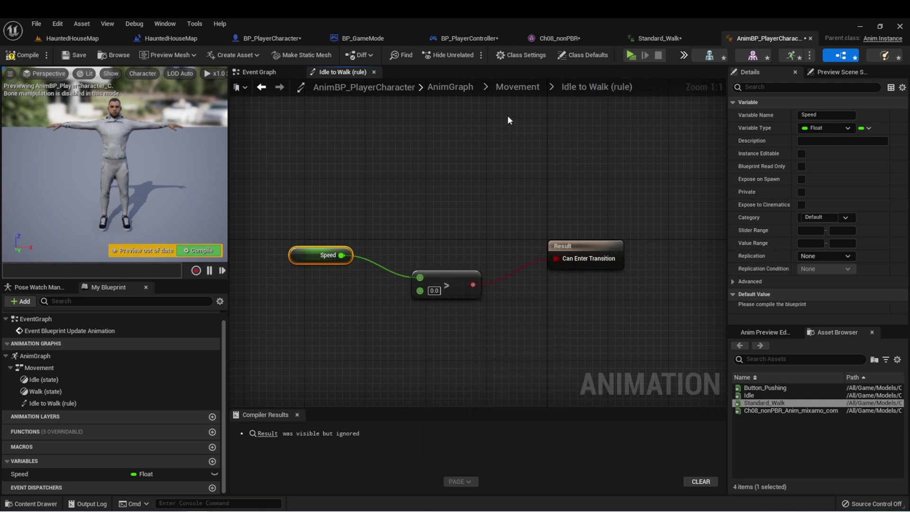
- In the Movement state machine, add a return transition from the Walk state to the Idle state
{"action": "key", "text": "alt+Left"}
{"action": "right_click_drag", "start_coordinate": [543, 302], "coordinate": [504, 294]}
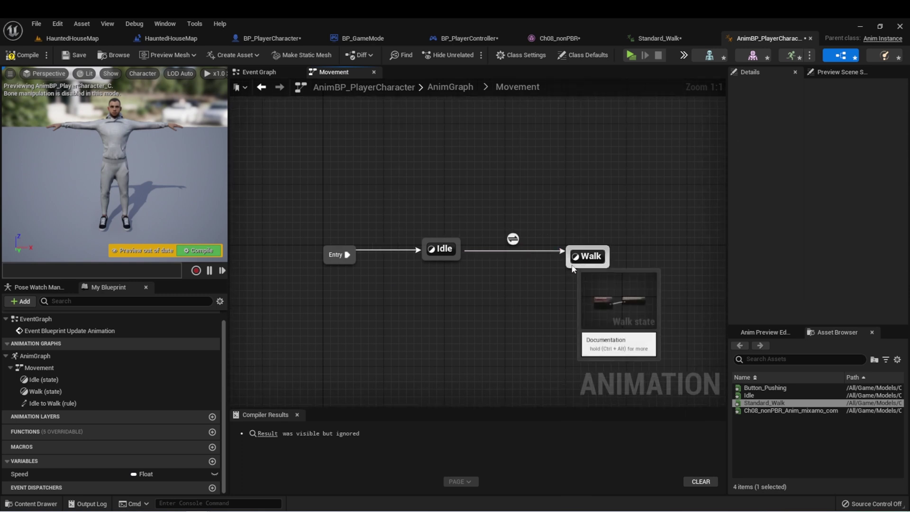
{"action": "left_click_drag", "start_coordinate": [573, 268], "coordinate": [443, 251]}
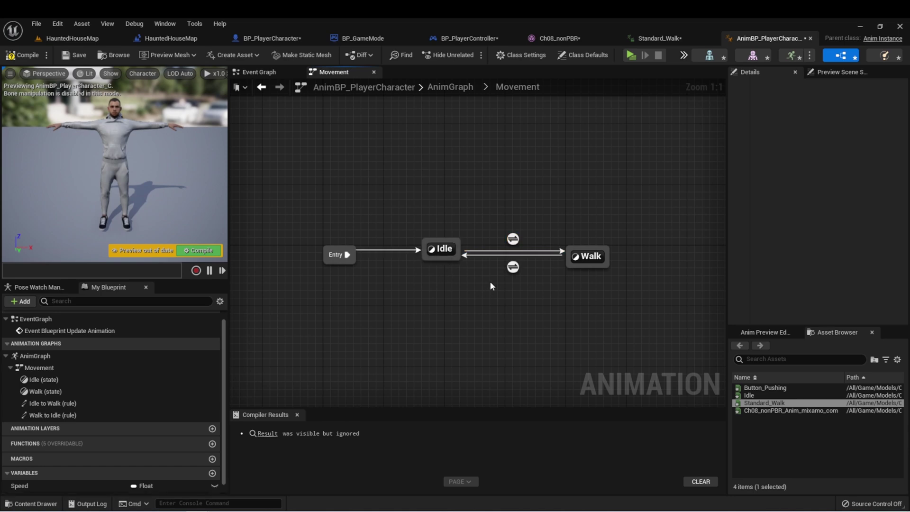
- In the Walk to Idle rule, connect a Speed equal to 0.0 comparison to Can Enter Transition and compile the Animation Blueprint
{"action": "double_click", "coordinate": [513, 267]}
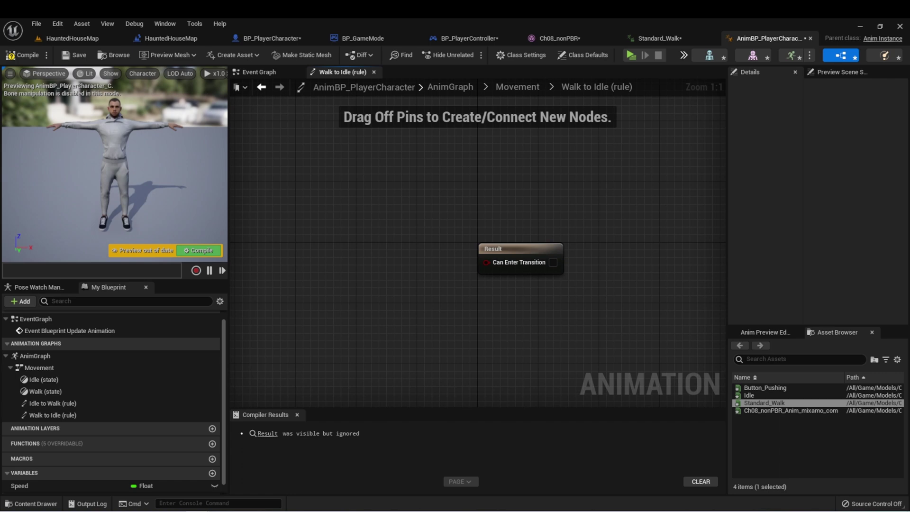
{"action": "left_click_drag", "start_coordinate": [20, 485], "coordinate": [528, 282]}
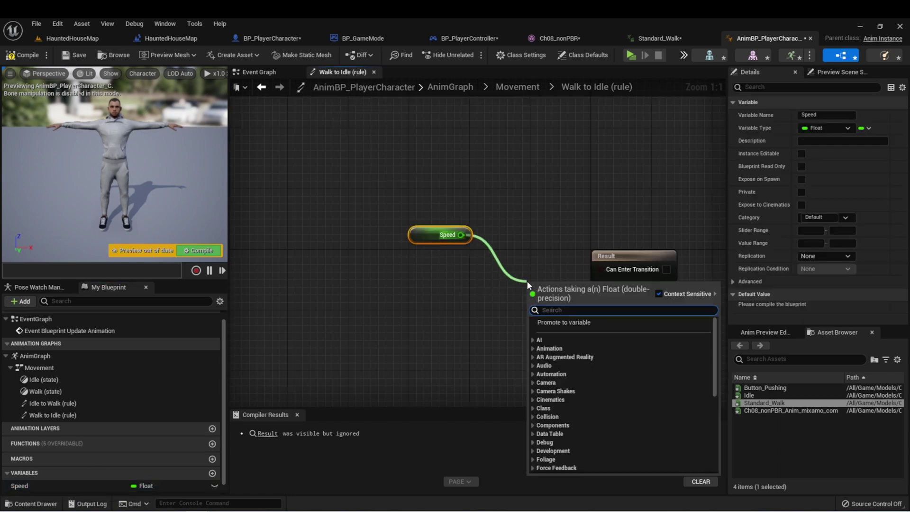
{"action": "type", "text": "=="}
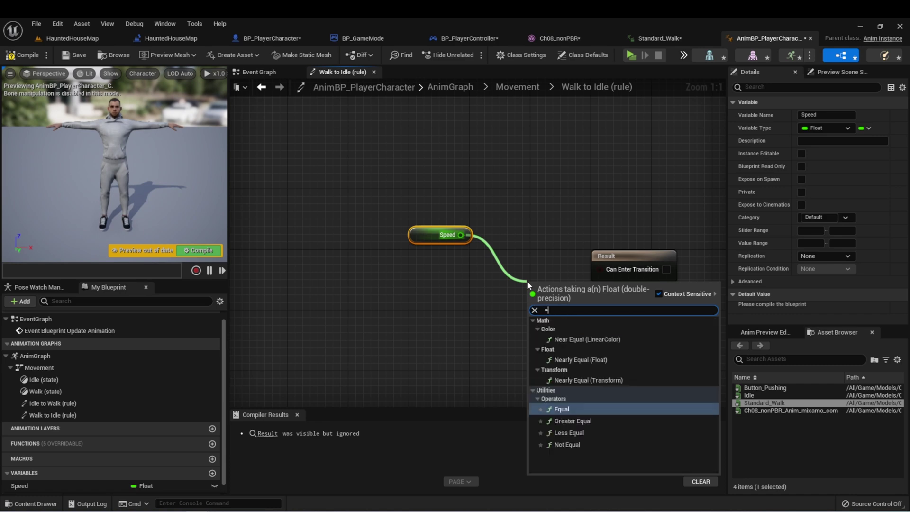
{"action": "key", "text": "Return"}
{"action": "left_click_drag", "start_coordinate": [602, 294], "coordinate": [546, 263]}
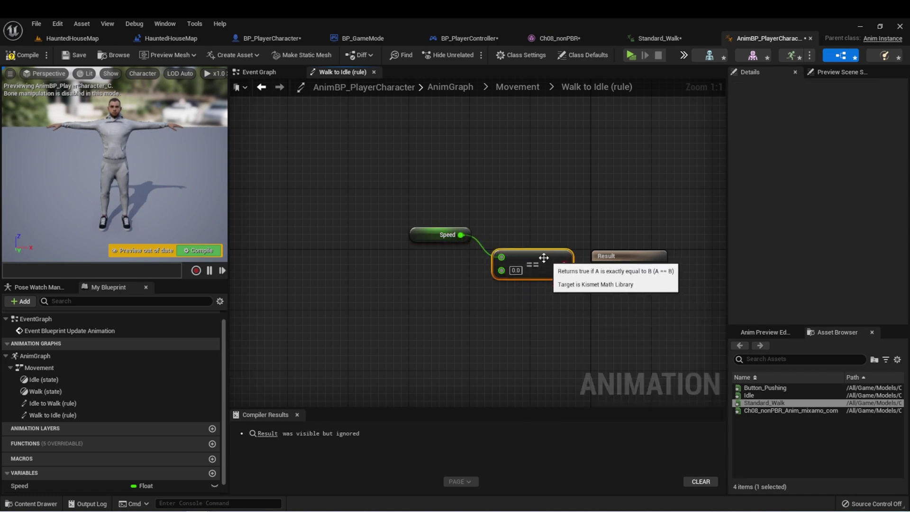
{"action": "key", "text": "F7"}
- In BP_PlayerCharacter, set the Mesh component's skeletal mesh to Ch08_nonPBR and its Anim Class to AnimBP_PlayerCharacter
{"action": "left_click", "coordinate": [268, 38]}
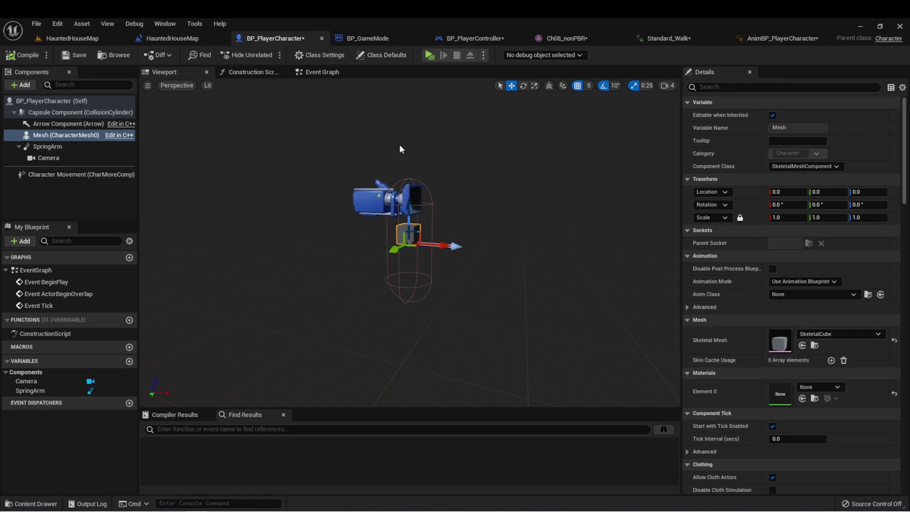
{"action": "left_click", "coordinate": [876, 334]}
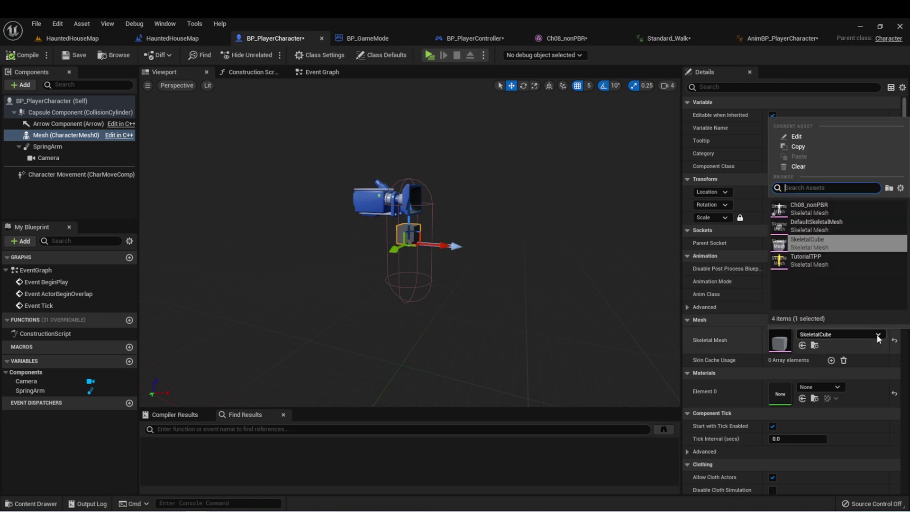
{"action": "left_click", "coordinate": [812, 208]}
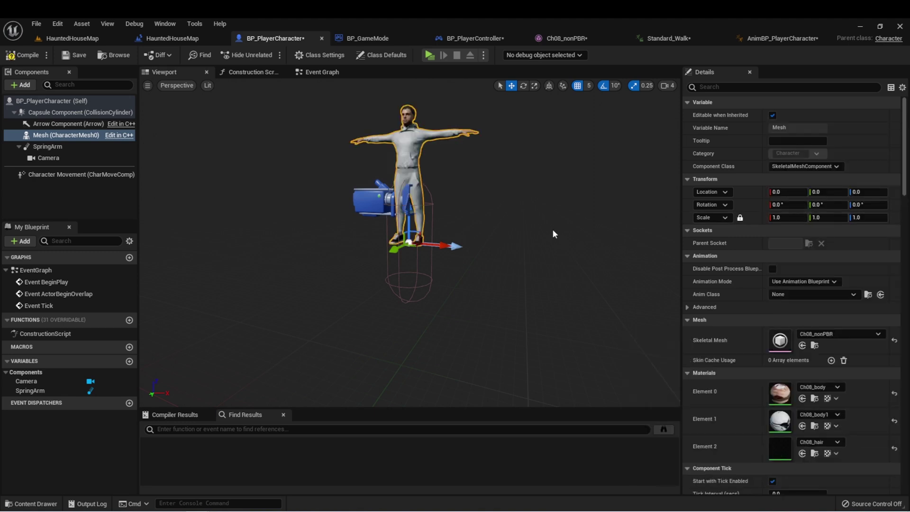
{"action": "left_click", "coordinate": [796, 297]}
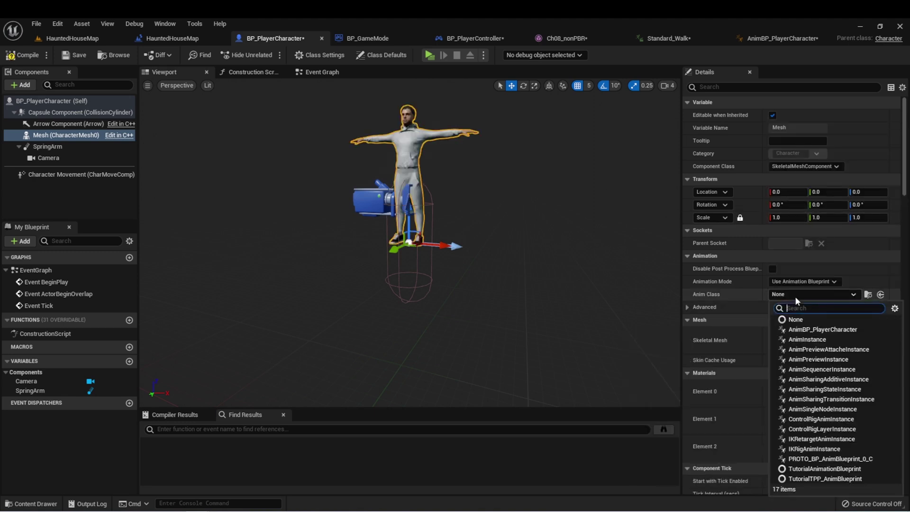
{"action": "left_click", "coordinate": [822, 329]}
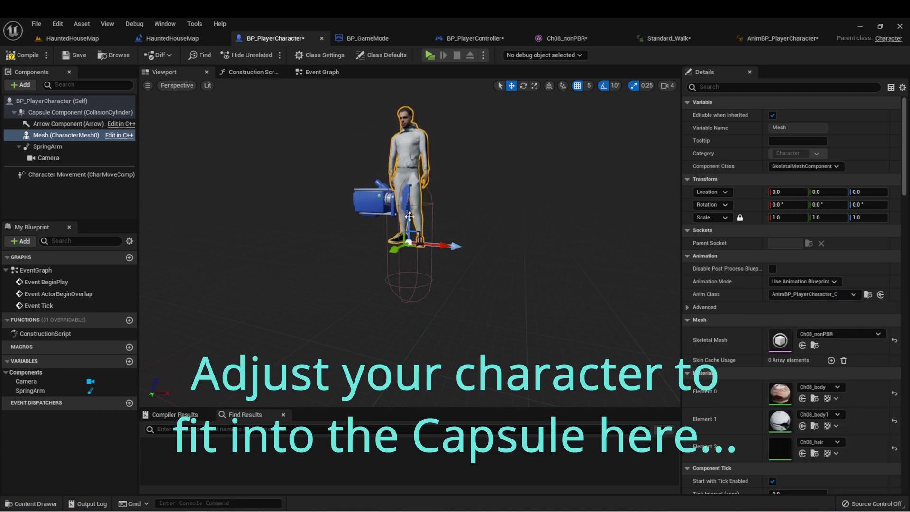
- Fit the character mesh into the capsule by lowering it to Z -85 and rotating its yaw towards the forward arrow
{"action": "left_click_drag", "start_coordinate": [409, 216], "coordinate": [441, 283]}
{"action": "key", "text": "e"}
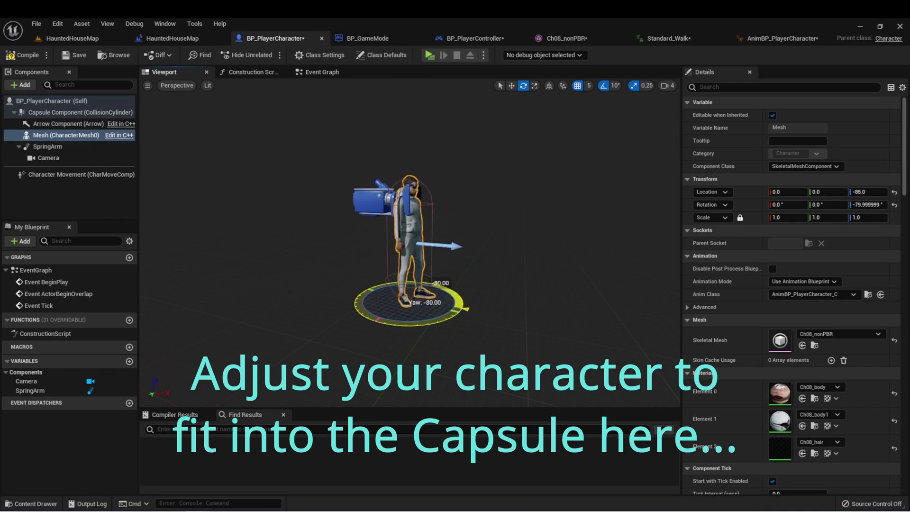
- Set the SpringArm's Target Arm Length to 300 to place the camera behind the character
{"action": "left_click", "coordinate": [47, 147]}
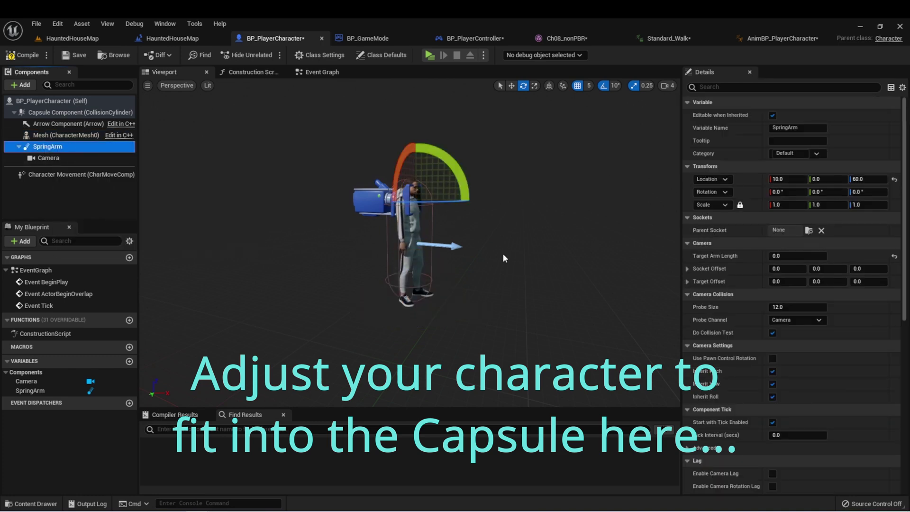
{"action": "key", "text": "f"}
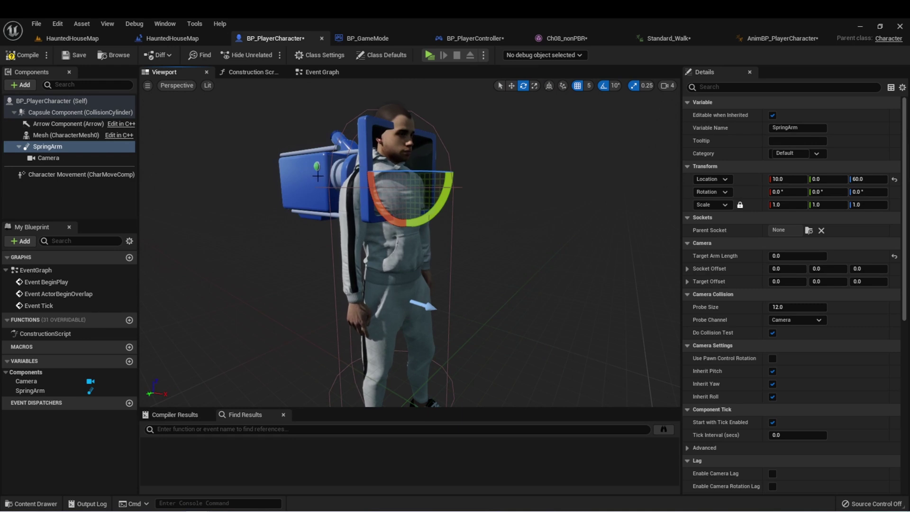
{"action": "left_click", "coordinate": [796, 256]}
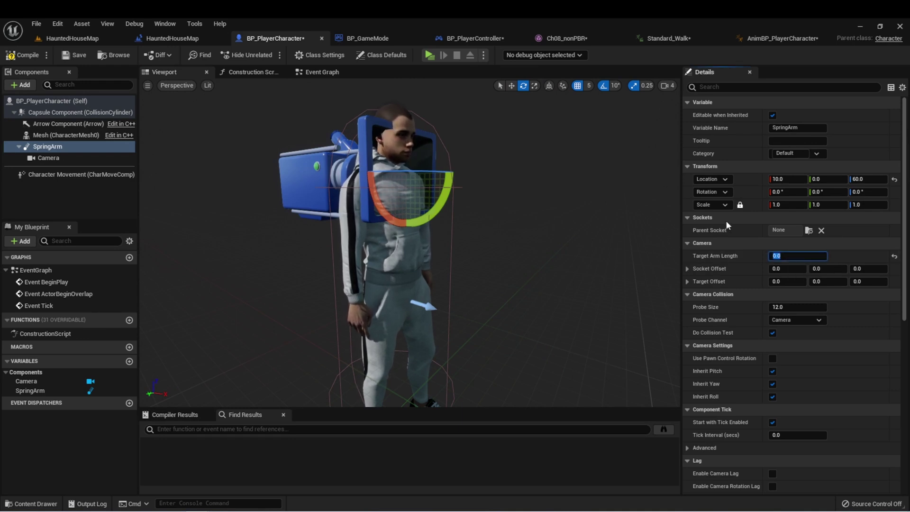
{"action": "type", "text": "3"}
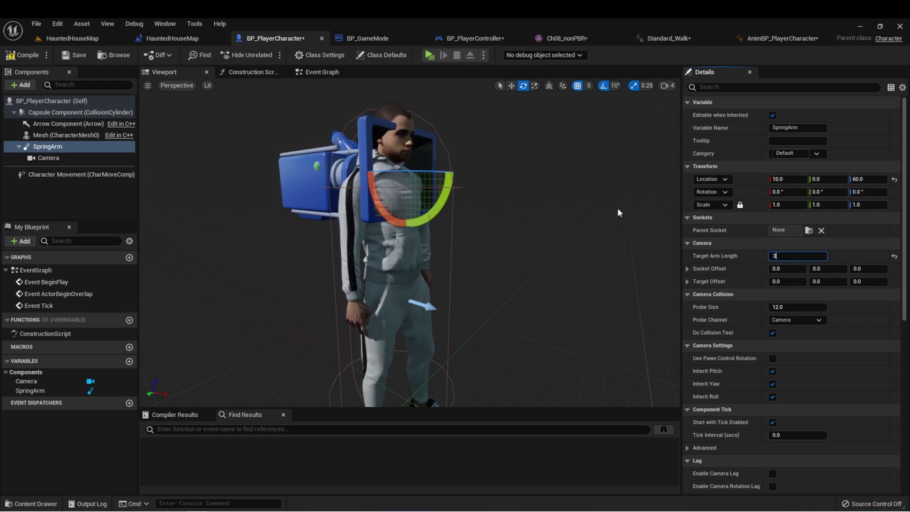
{"action": "type", "text": "00"}
{"action": "key", "text": "Return"}
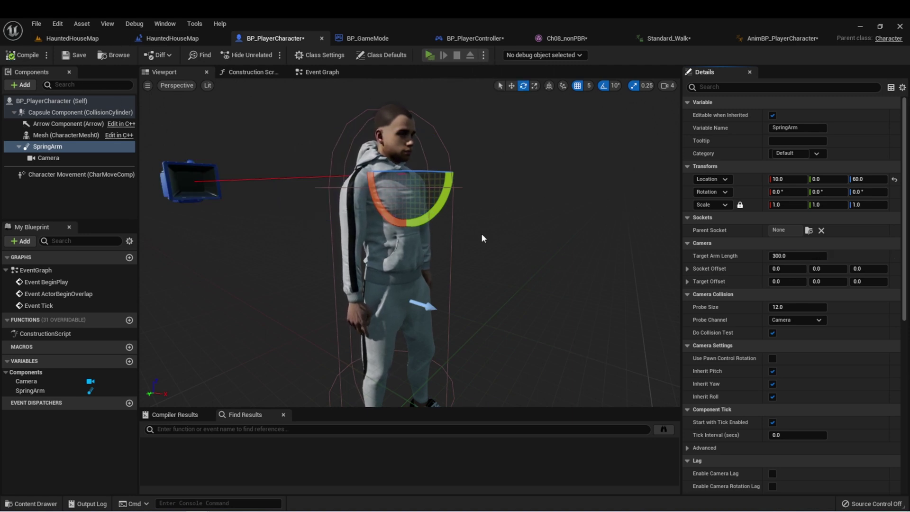
- Play-test the level, walking the character around from the third-person view, and end the preview
{"action": "key", "text": "w"}
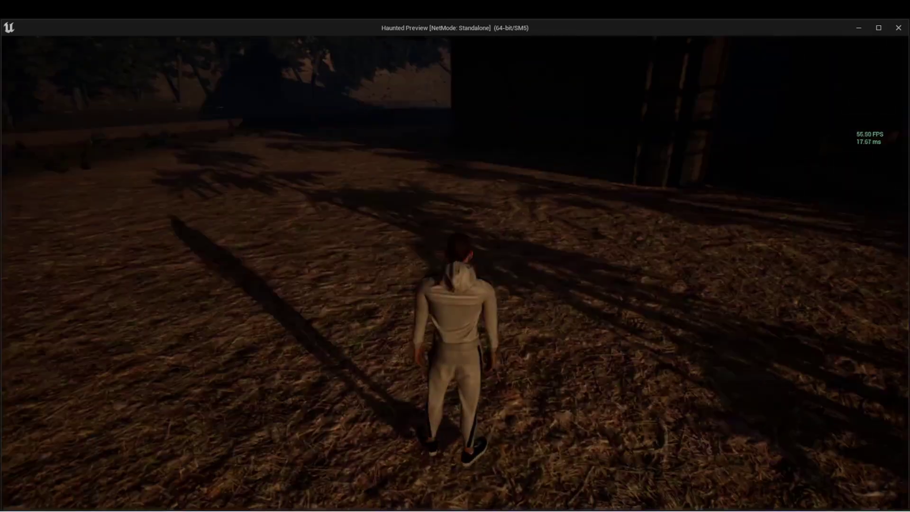
{"action": "key", "text": "w"}
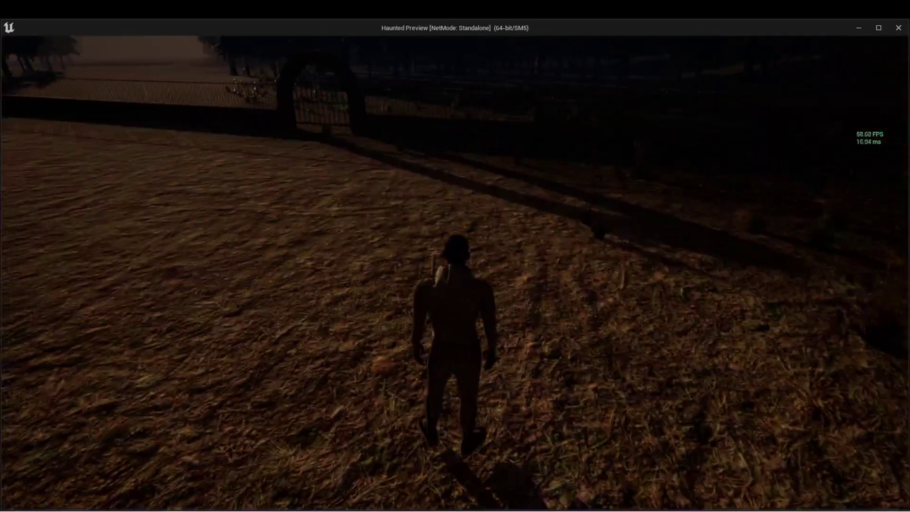
{"action": "key", "text": "Escape"}
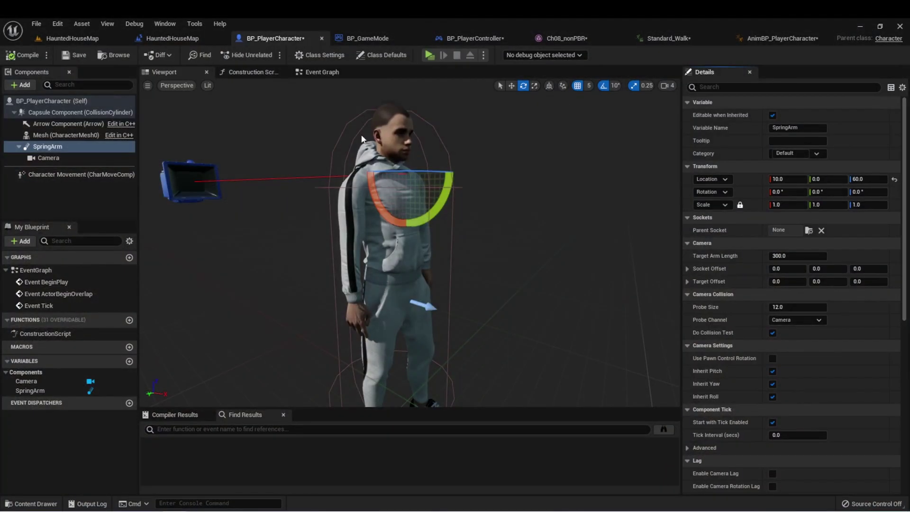
- Change the Max Walk Speed of the Character Movement component
{"action": "left_click", "coordinate": [99, 174]}
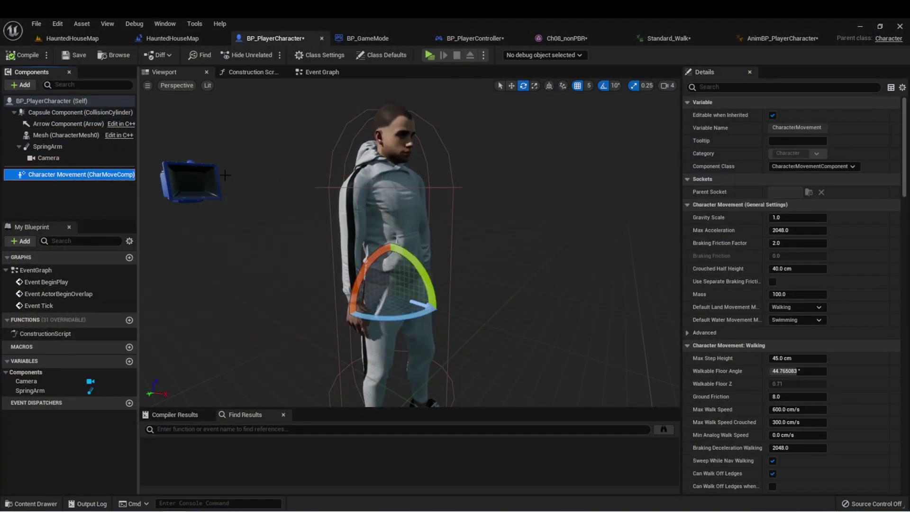
{"action": "left_click", "coordinate": [784, 411]}
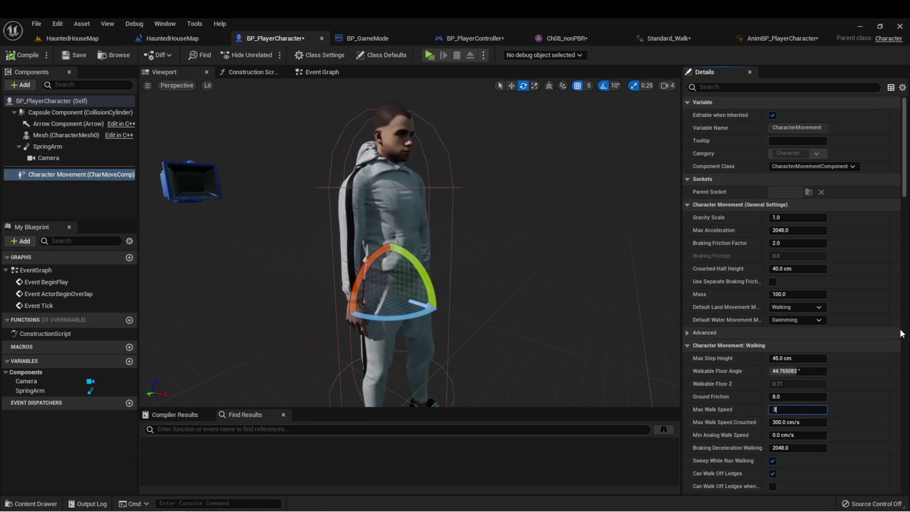
{"action": "left_click", "coordinate": [542, 122]}
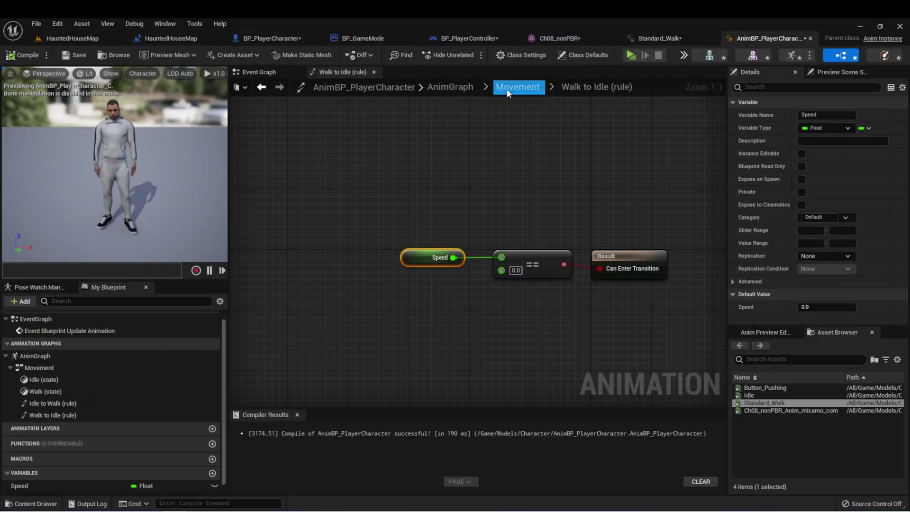
- In the Movement state machine's Walk state, edit the Play Rate of Standard_Walk and compile the Animation Blueprint
{"action": "left_click", "coordinate": [517, 87]}
{"action": "double_click", "coordinate": [527, 266]}
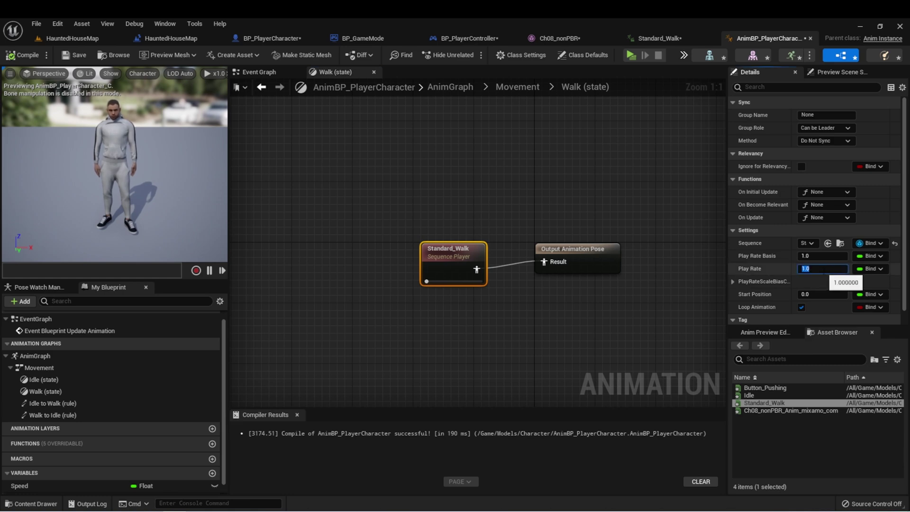
{"action": "left_click", "coordinate": [23, 55]}
- Play-test the level and walk the character around to check the walk animation against its movement speed
{"action": "left_click", "coordinate": [630, 55]}
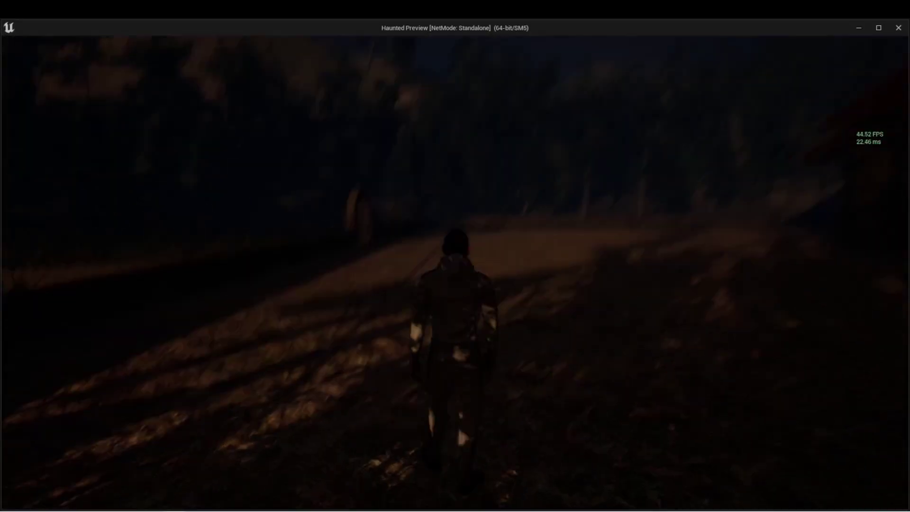
{"action": "key", "text": "s"}
{"action": "key", "text": "w"}
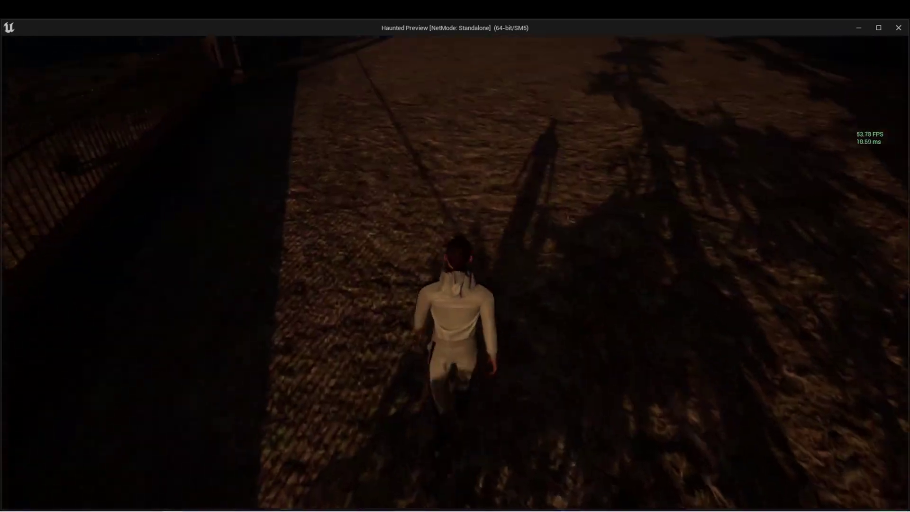
{"action": "key", "text": "w"}
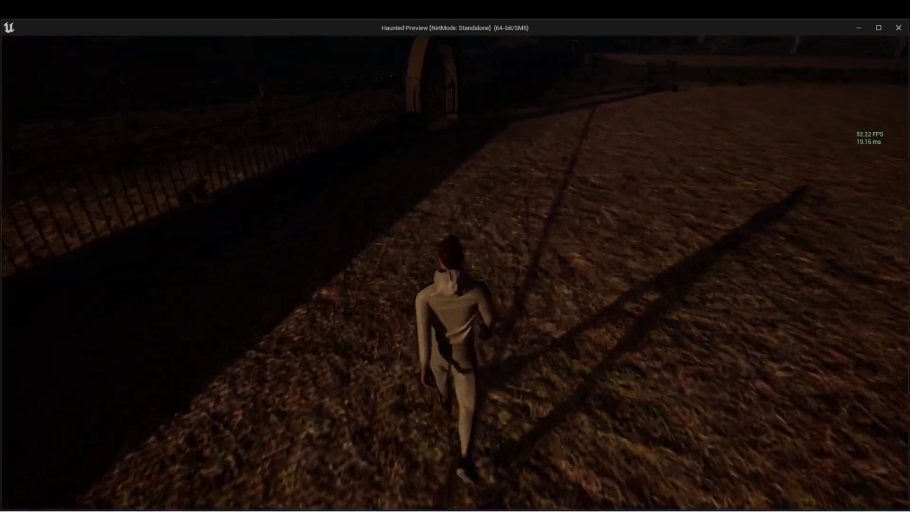
{"action": "key", "text": "w"}
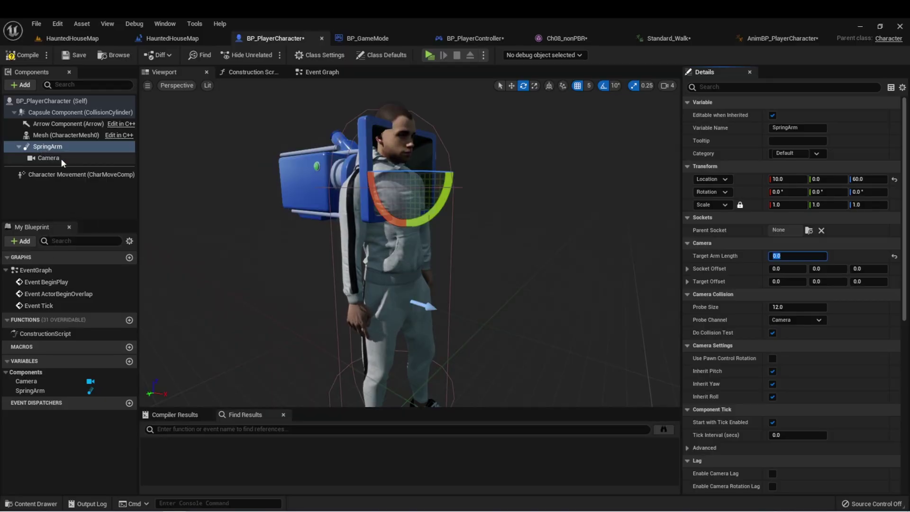
- Attach the SpringArm to the Mesh component, placed at the face at Y 15, Z 160, and play-test the level
{"action": "left_click_drag", "start_coordinate": [38, 154], "coordinate": [47, 135]}
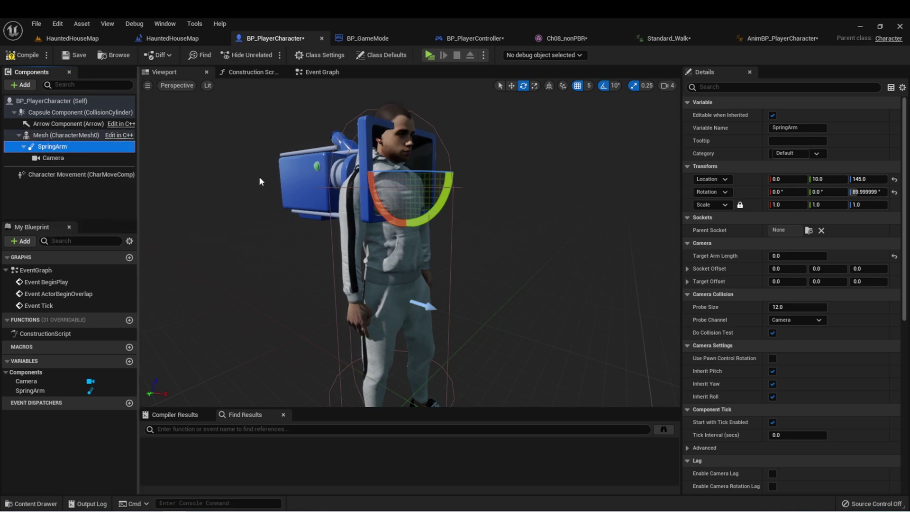
{"action": "key", "text": "w"}
{"action": "left_click_drag", "start_coordinate": [408, 138], "coordinate": [414, 104]}
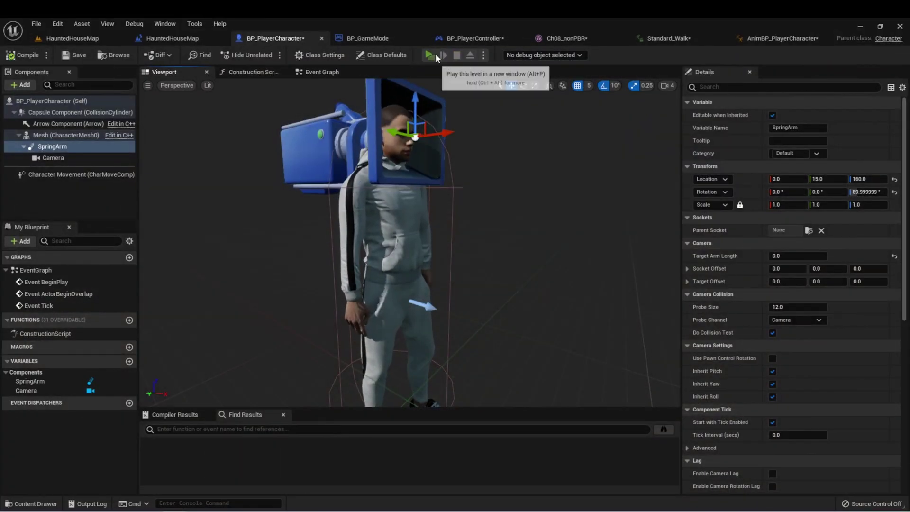
{"action": "left_click", "coordinate": [430, 55]}
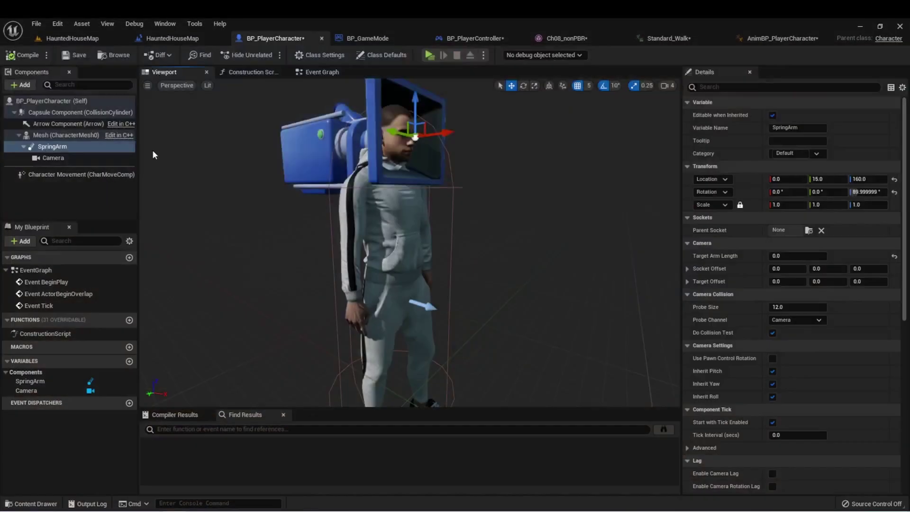
- In HauntedHouseMap, select all actors in the House folder and scale them to 0.75
{"action": "left_click", "coordinate": [171, 40]}
{"action": "right_click", "coordinate": [759, 130]}
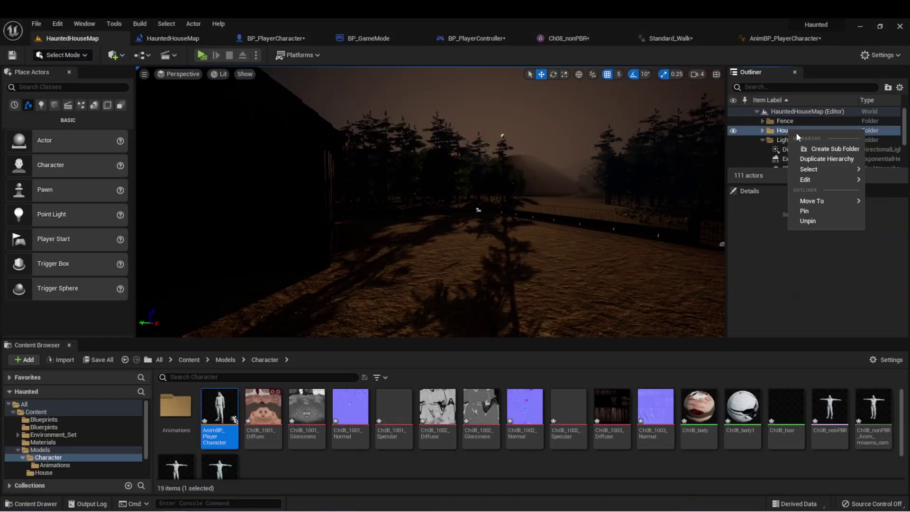
{"action": "left_click", "coordinate": [801, 169]}
{"action": "key", "text": "f"}
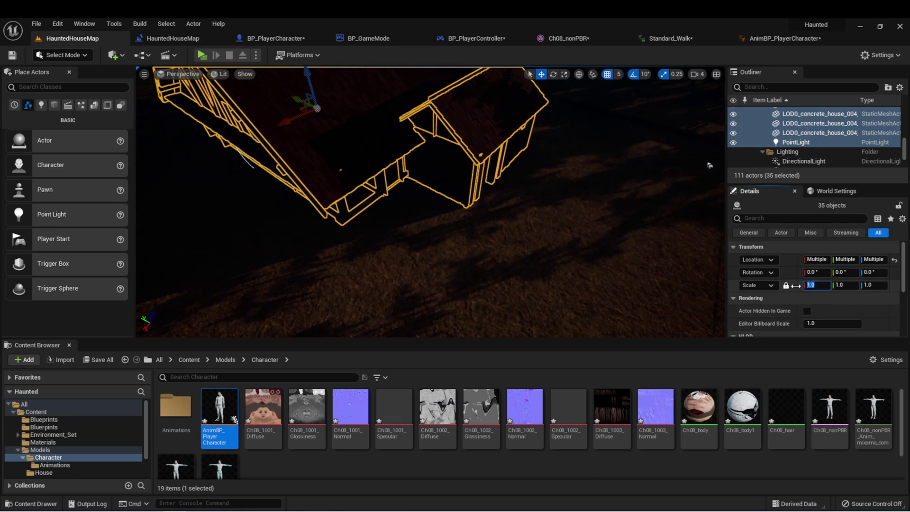
{"action": "type", "text": ".75"}
{"action": "key", "text": "Return"}
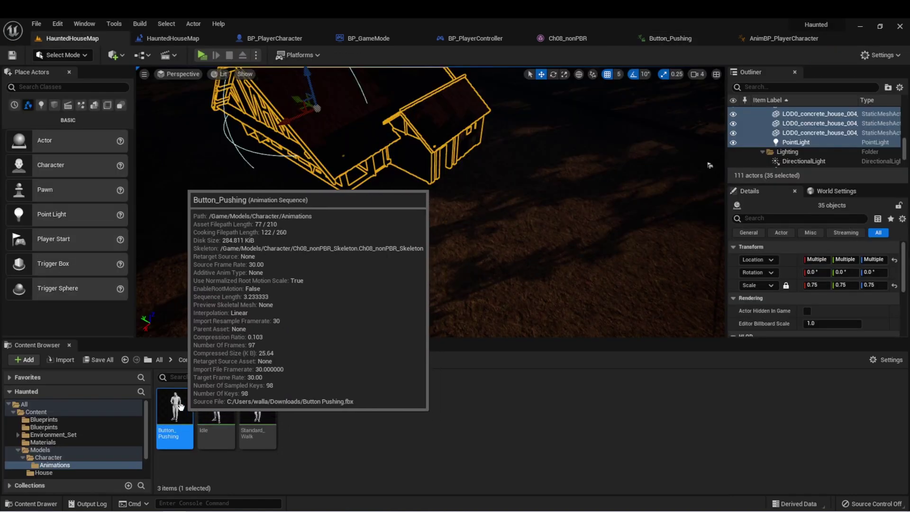
- Create an AnimMontage from the Button_Pushing animation, keeping the default name, and open it
{"action": "right_click", "coordinate": [180, 404]}
{"action": "mouse_move", "coordinate": [316, 83]}
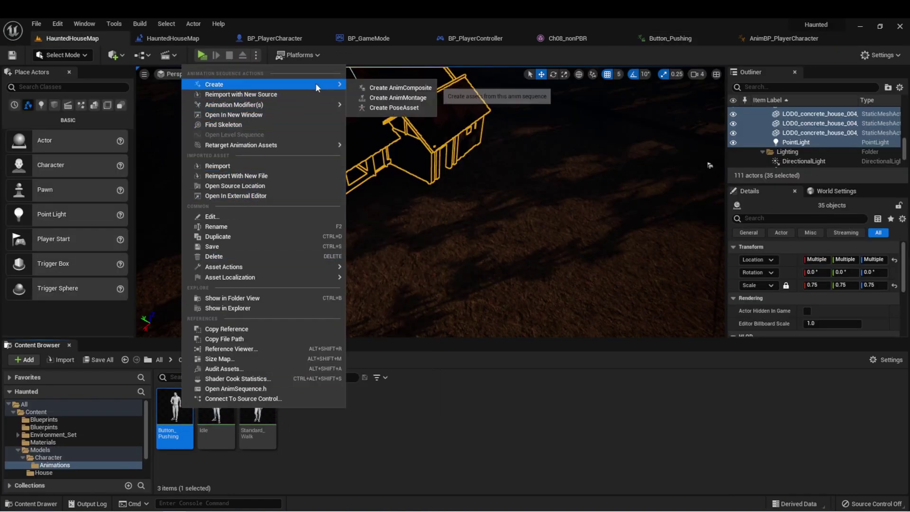
{"action": "left_click", "coordinate": [398, 97]}
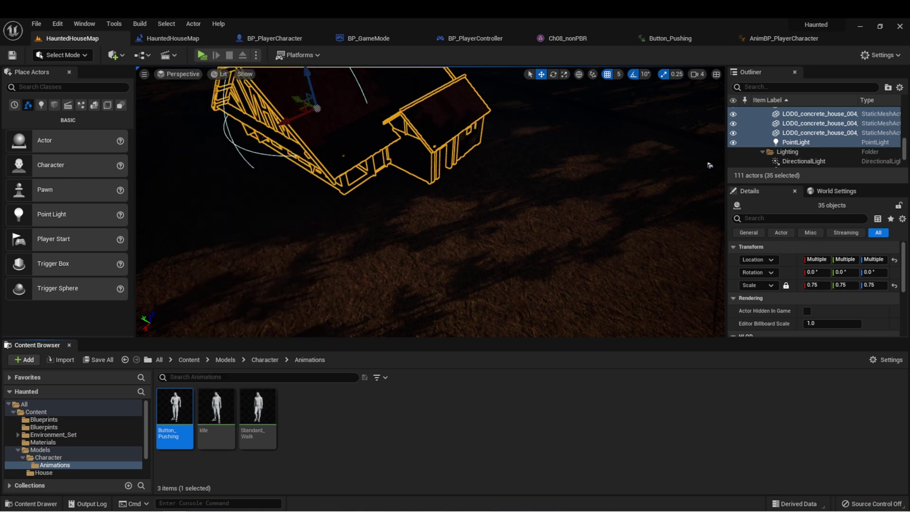
{"action": "key", "text": "Return"}
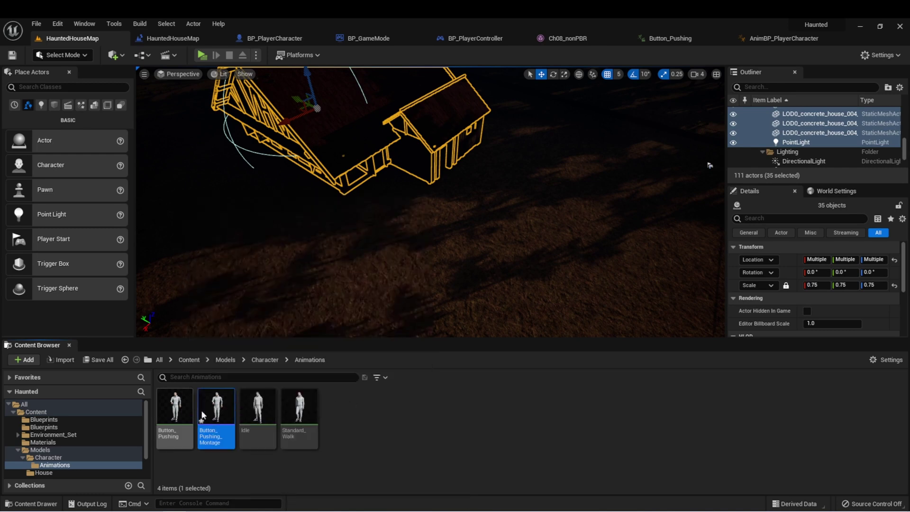
{"action": "double_click", "coordinate": [203, 415]}
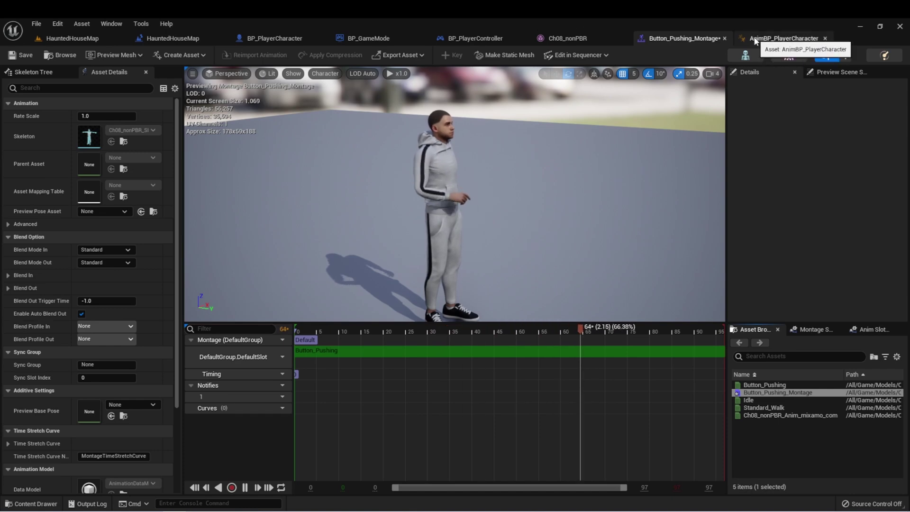
- In the AnimGraph of AnimBP_PlayerCharacter, insert a Slot 'DefaultSlot' node between the Movement state machine and Output Pose
{"action": "left_click", "coordinate": [768, 38]}
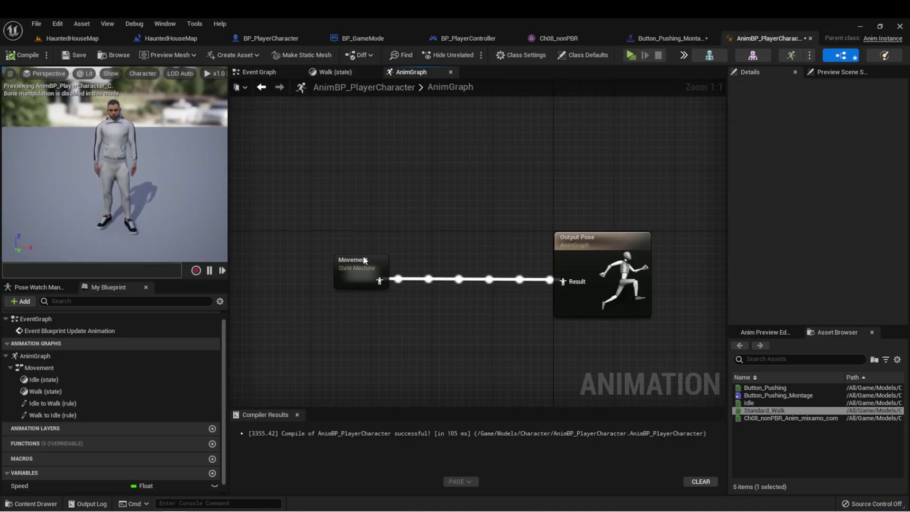
{"action": "left_click_drag", "start_coordinate": [392, 271], "coordinate": [419, 250]}
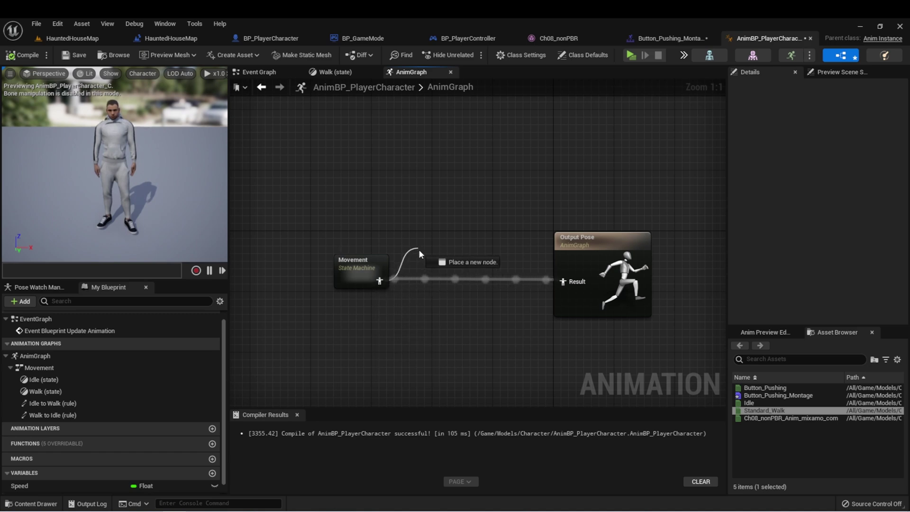
{"action": "type", "text": "defa"}
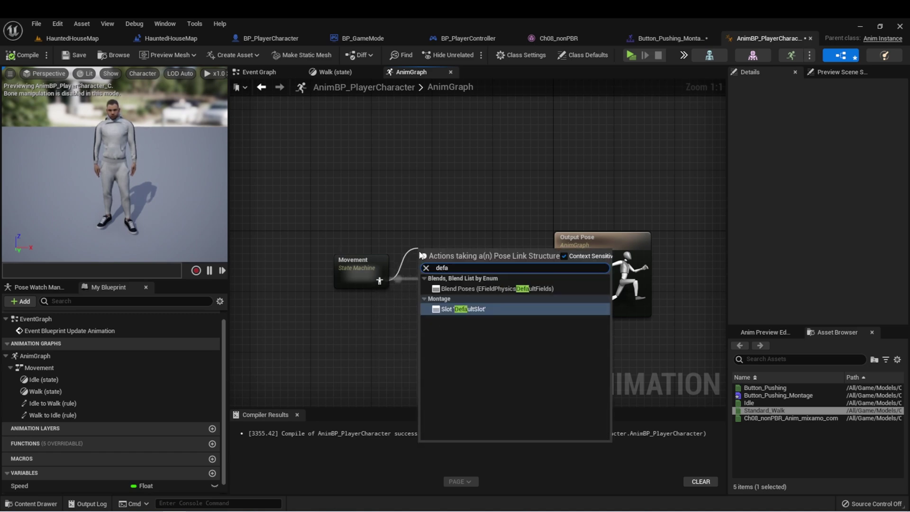
{"action": "left_click", "coordinate": [457, 311]}
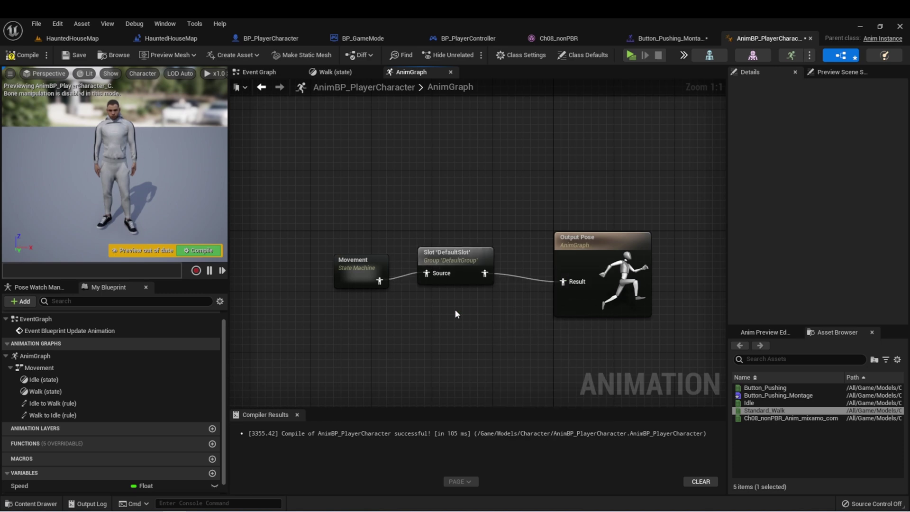
{"action": "left_click", "coordinate": [457, 252]}
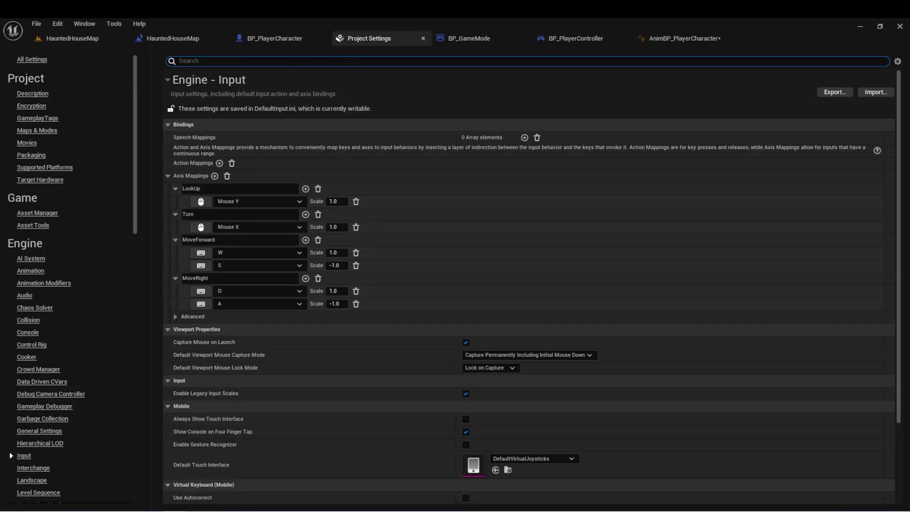
- Add an action mapping named Interact to the project's input bindings
{"action": "left_click", "coordinate": [219, 163]}
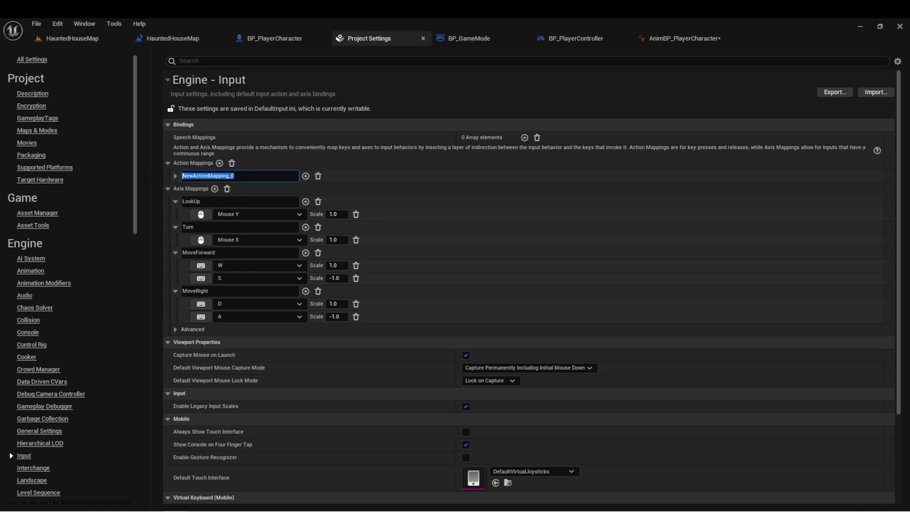
{"action": "type", "text": "Interact"}
{"action": "key", "text": "Return"}
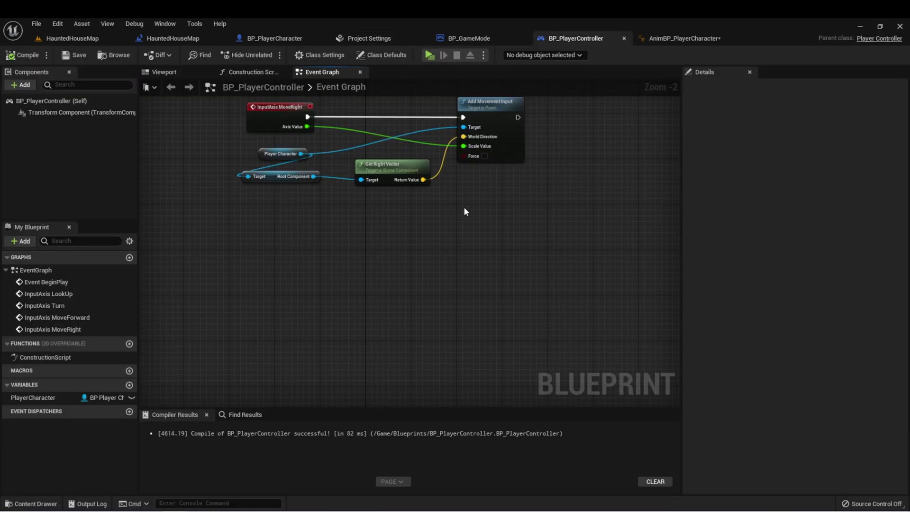
- Add an InputAction Interact event below the MoveRight logic and connect its Pressed output to a new Play Montage node
{"action": "right_click", "coordinate": [292, 272]}
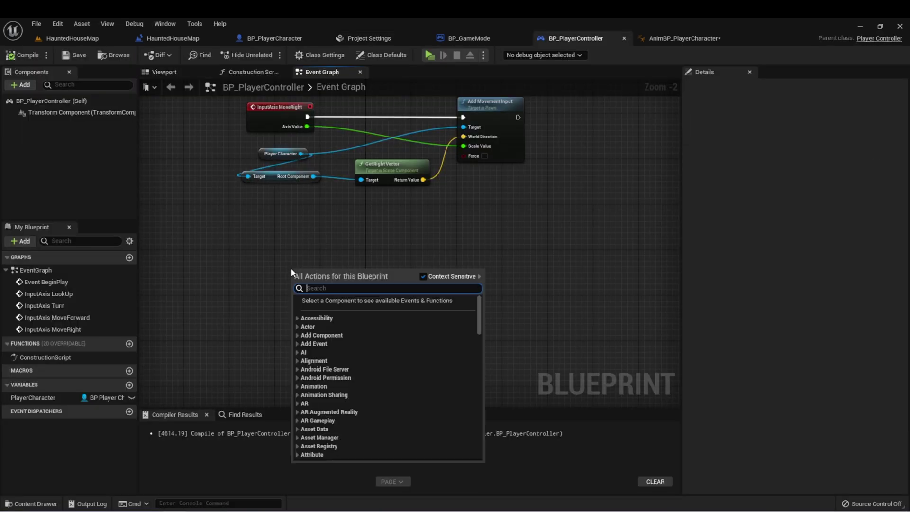
{"action": "type", "text": "interact"}
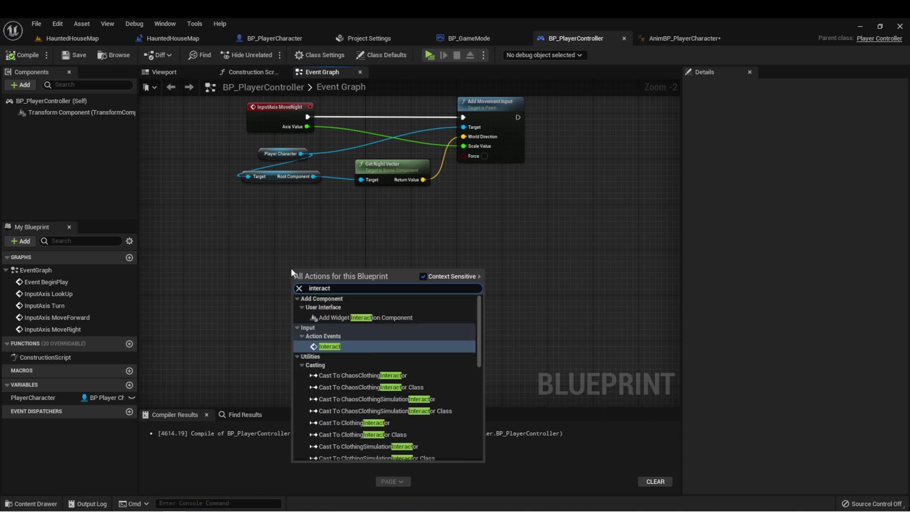
{"action": "left_click", "coordinate": [336, 345]}
{"action": "left_click_drag", "start_coordinate": [311, 276], "coordinate": [311, 279]}
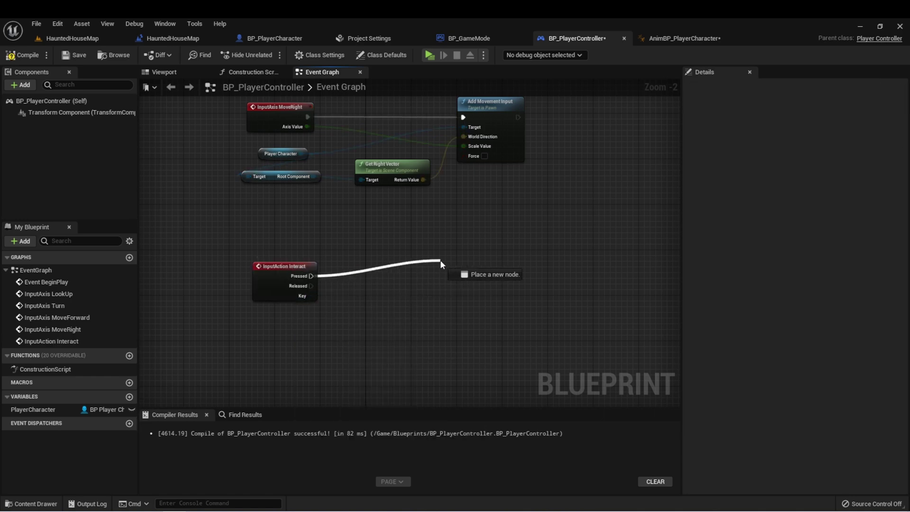
{"action": "left_click_drag", "start_coordinate": [440, 263], "coordinate": [441, 263]}
{"action": "type", "text": "montage"}
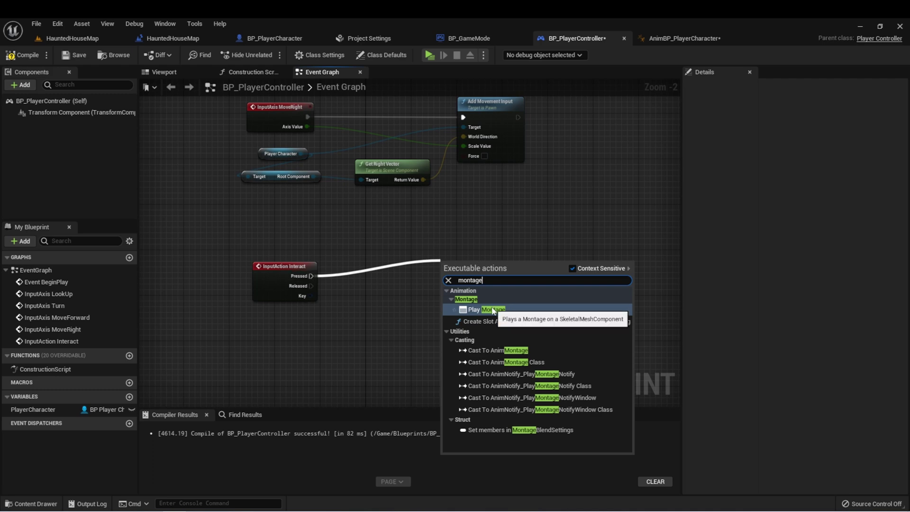
{"action": "left_click", "coordinate": [493, 310]}
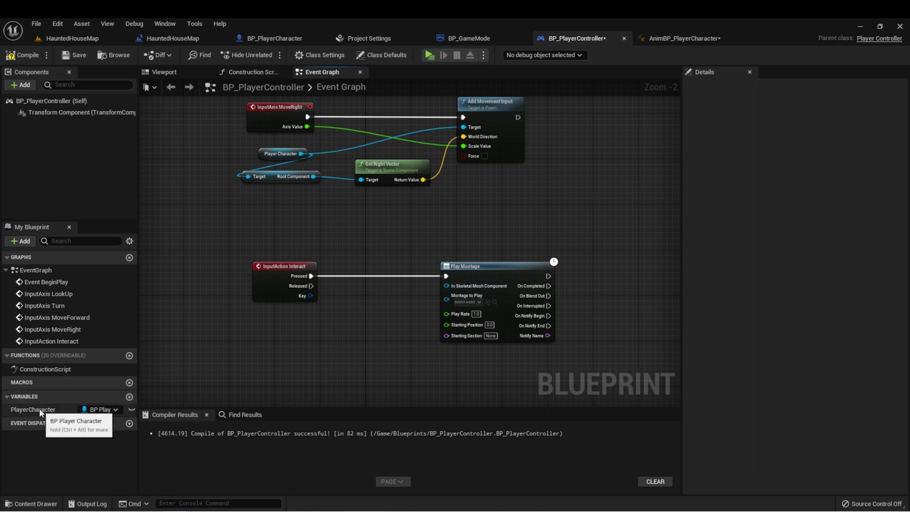
- Add a PlayerCharacter getter, get its Mesh, and connect that to Play Montage's In Skeletal Mesh Component input
{"action": "left_click_drag", "start_coordinate": [39, 408], "coordinate": [270, 333]}
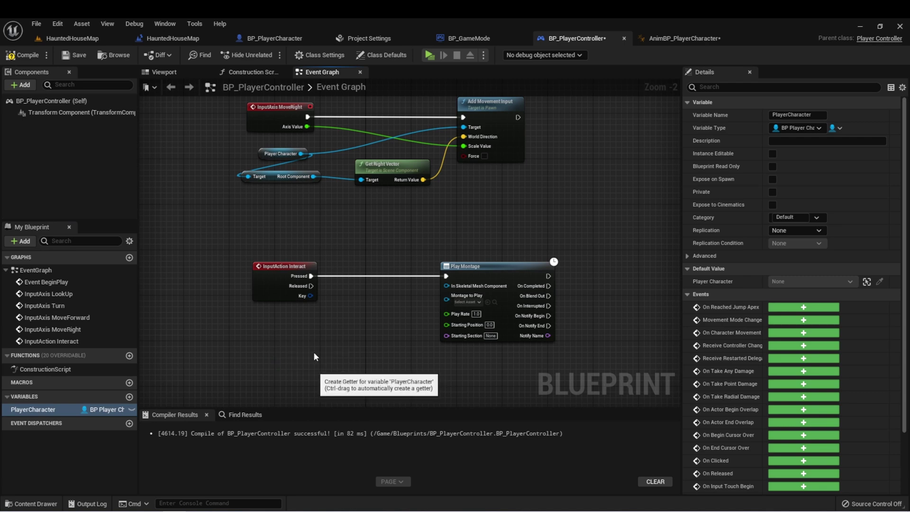
{"action": "left_click", "coordinate": [312, 353]}
{"action": "left_click_drag", "start_coordinate": [313, 341], "coordinate": [414, 292]}
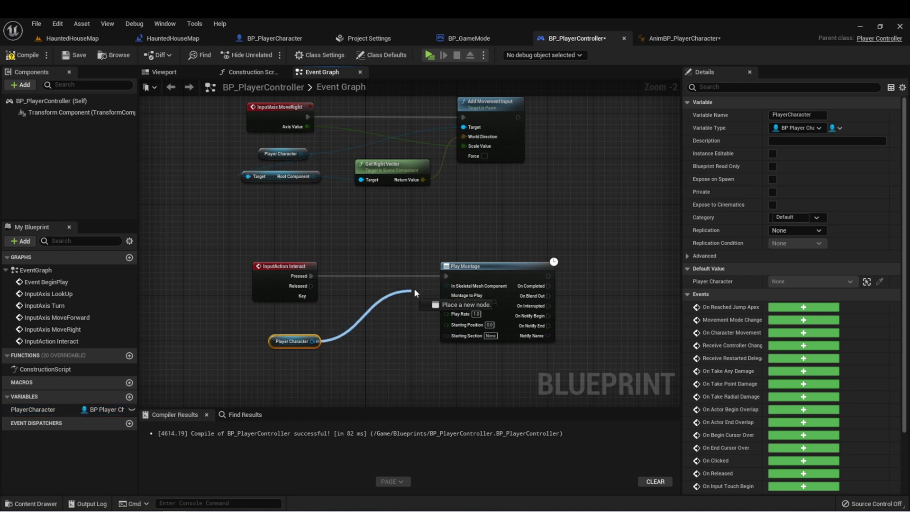
{"action": "left_click_drag", "start_coordinate": [280, 320], "coordinate": [448, 286]}
{"action": "type", "text": "getmesh"}
{"action": "left_click", "coordinate": [303, 372]}
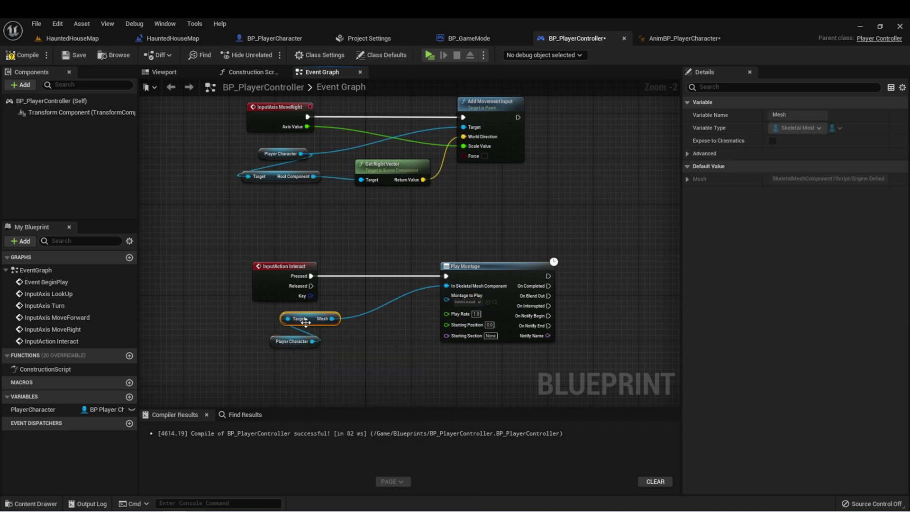
- Set Montage to Play to the button-pushing montage and test the Interact action in the game preview
{"action": "left_click", "coordinate": [467, 301]}
{"action": "left_click", "coordinate": [497, 350]}
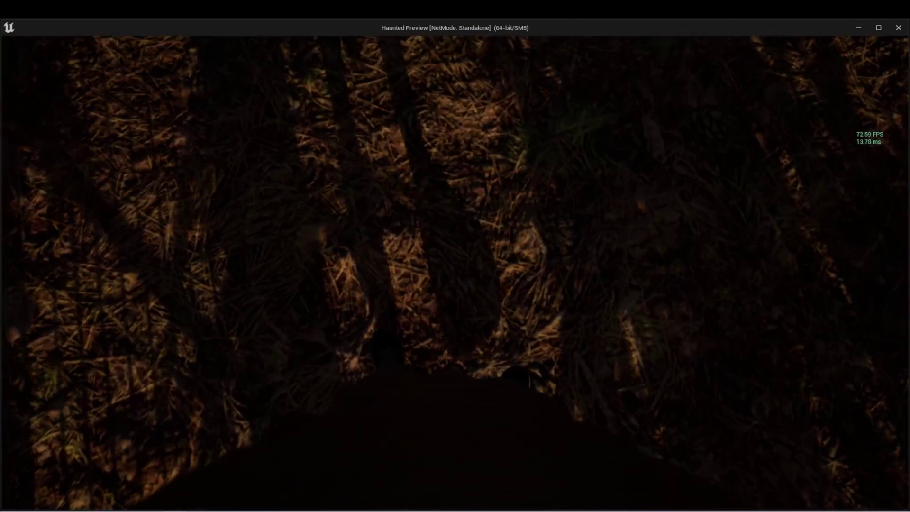
{"action": "key", "text": "e"}
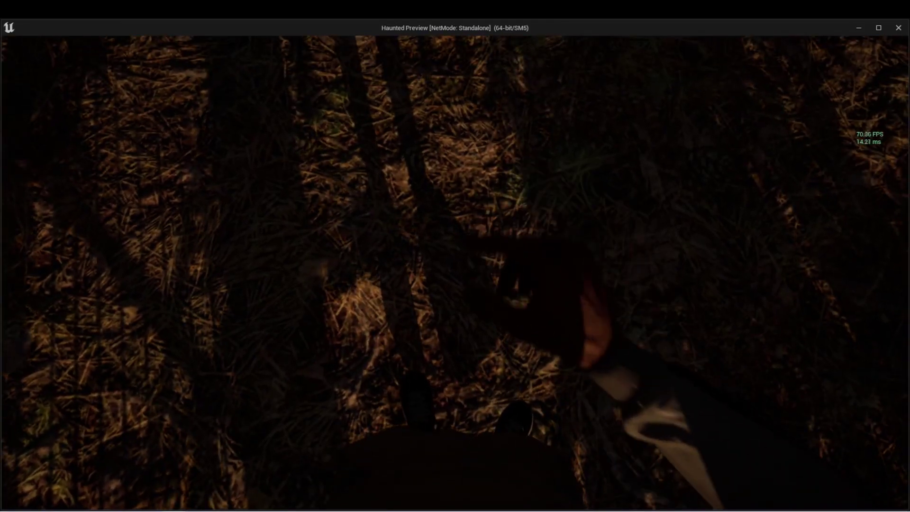